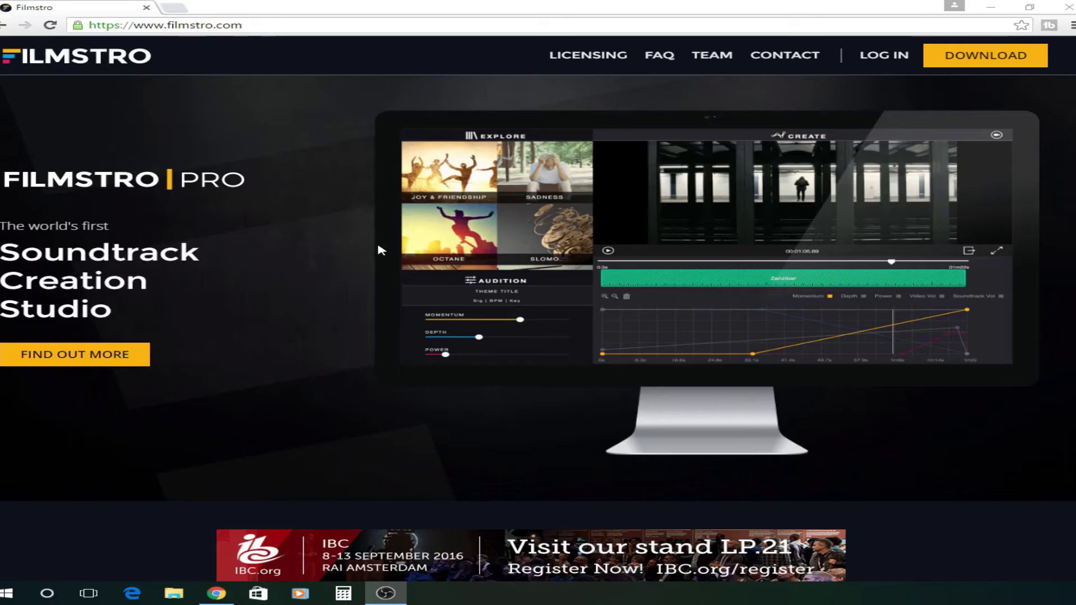
Step: Scroll the Filmstro homepage down to the pricing cards and back up
scroll(381, 251, down, 5)
scroll(479, 248, down, 9)
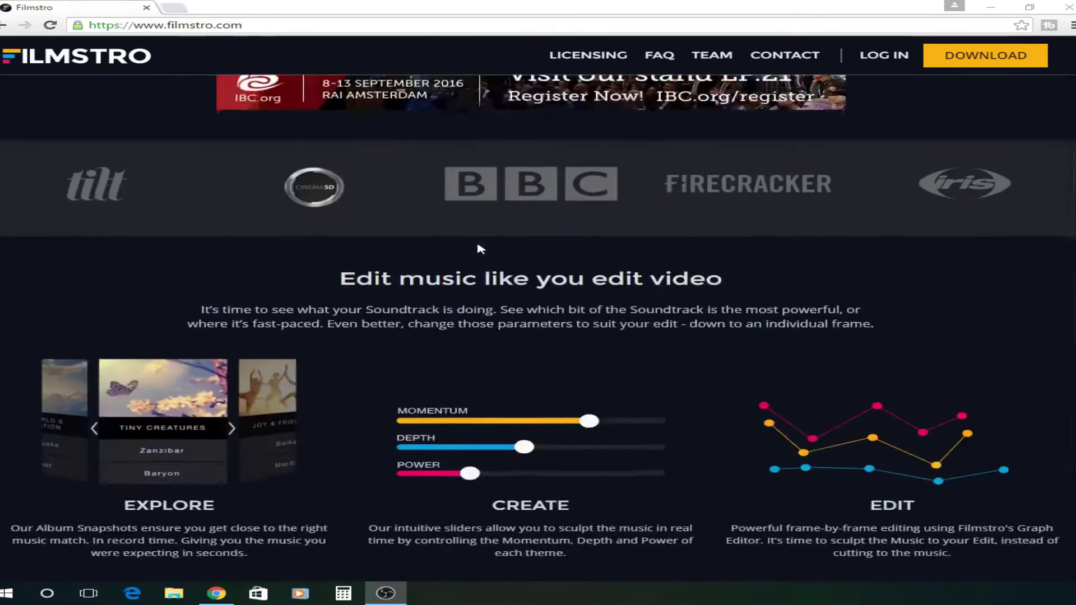
scroll(479, 249, down, 15)
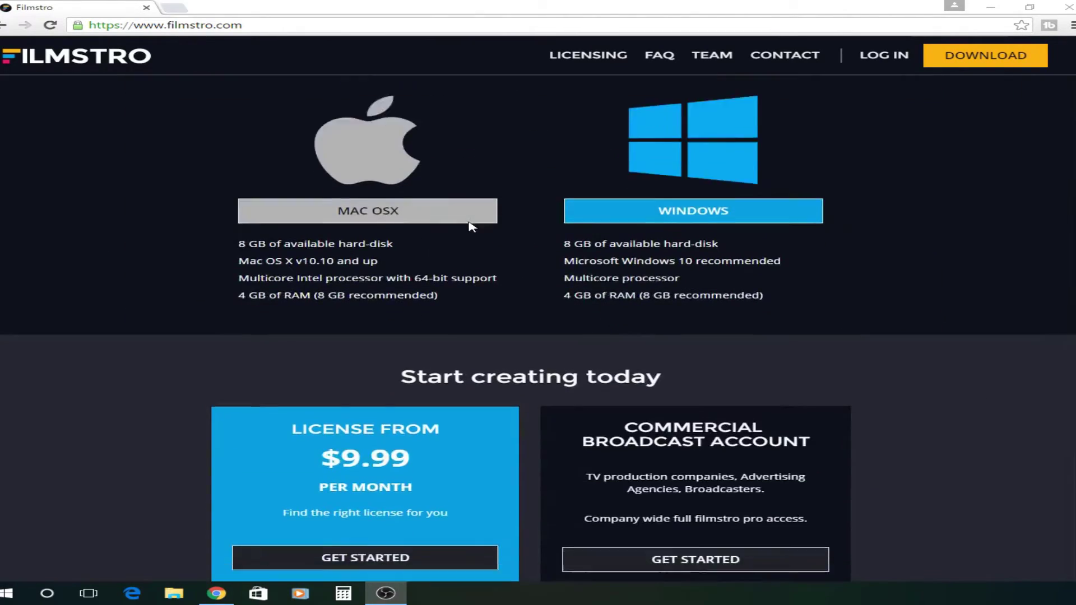
scroll(469, 226, up, 20)
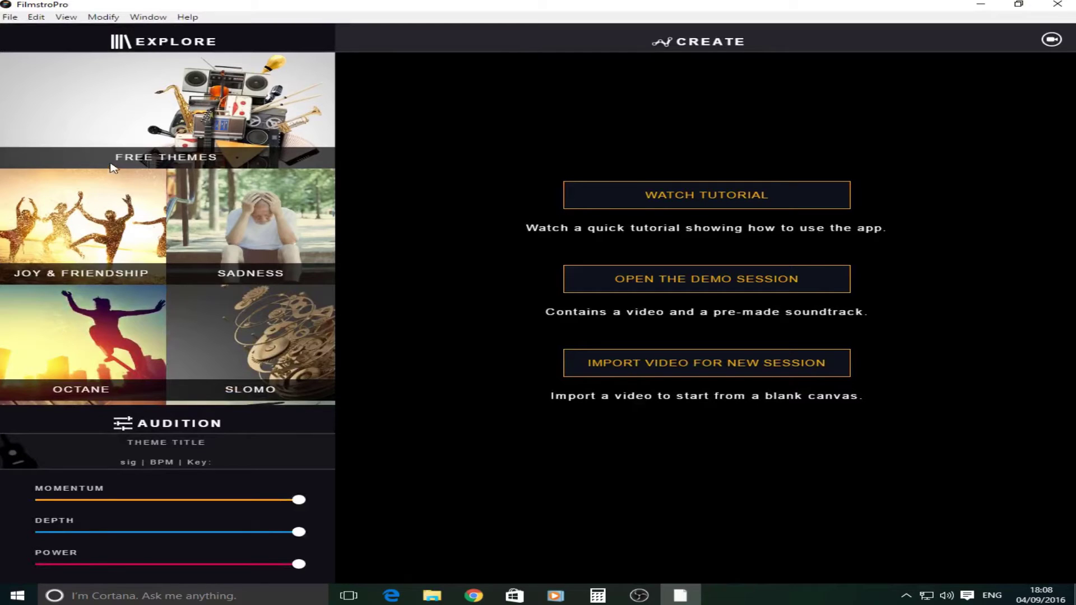
Step: Browse the Edit, View, Window and Help menus for available commands
click(36, 17)
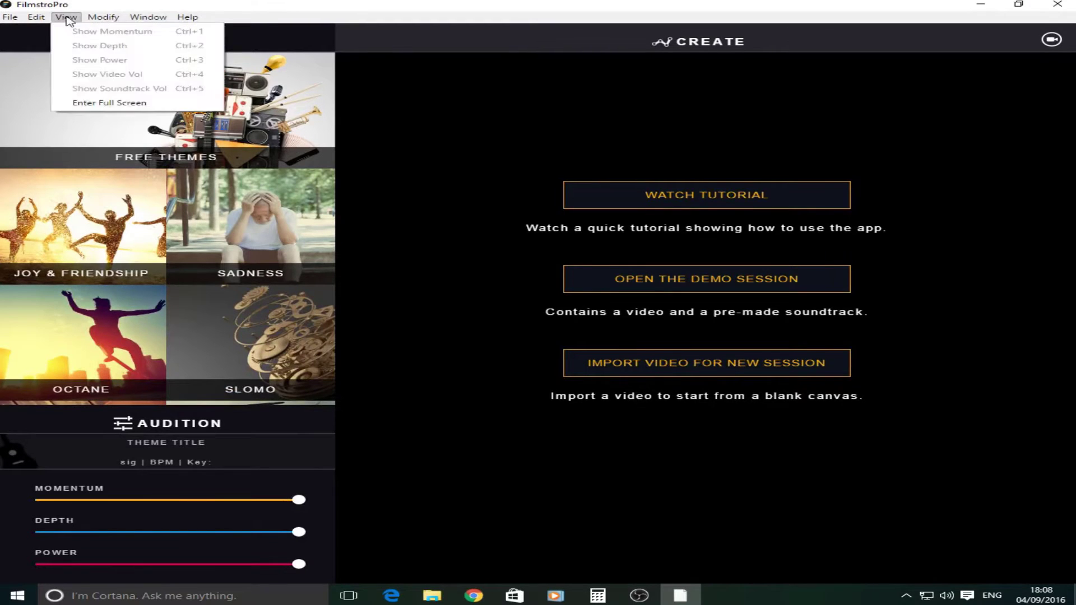
mouse_move(168, 19)
mouse_move(203, 21)
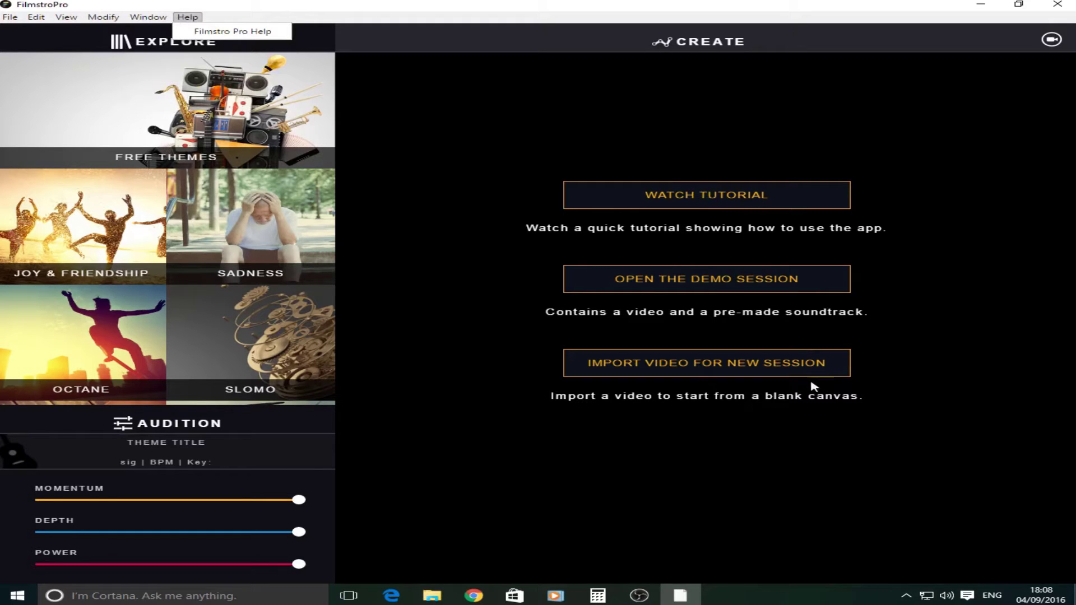
Step: Open the demo session, preview it to about 33 s, then start a new empty session
click(642, 286)
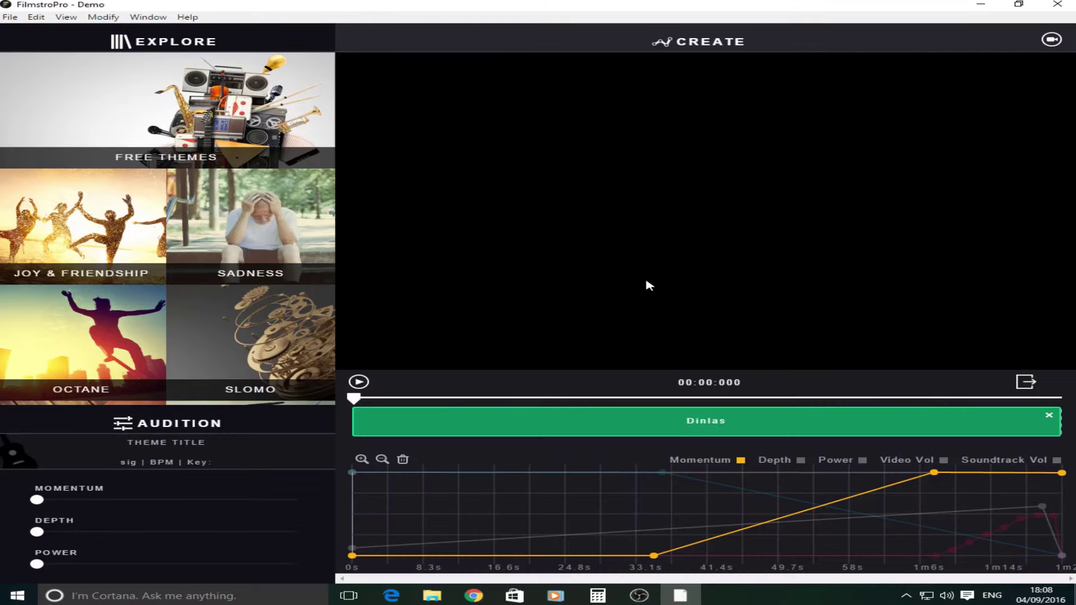
click(359, 383)
drag(360, 398, 641, 398)
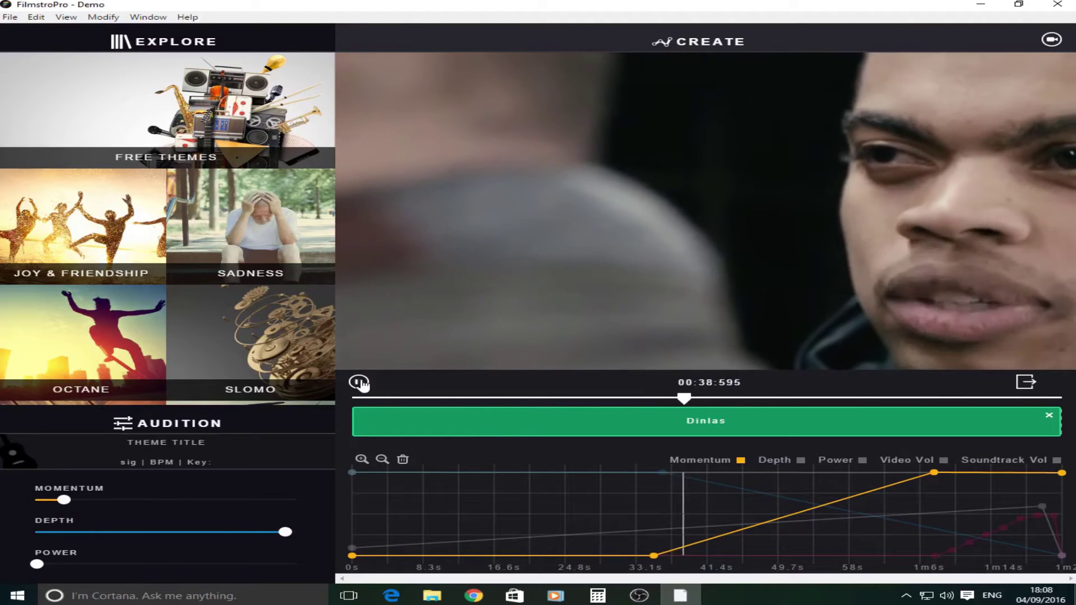
click(359, 383)
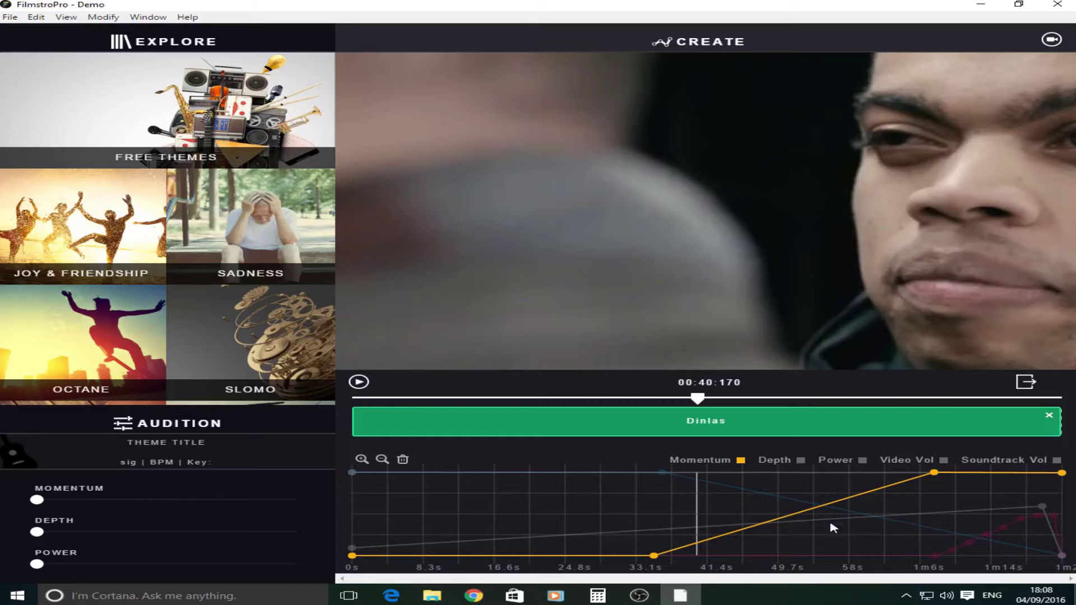
key(ctrl+n)
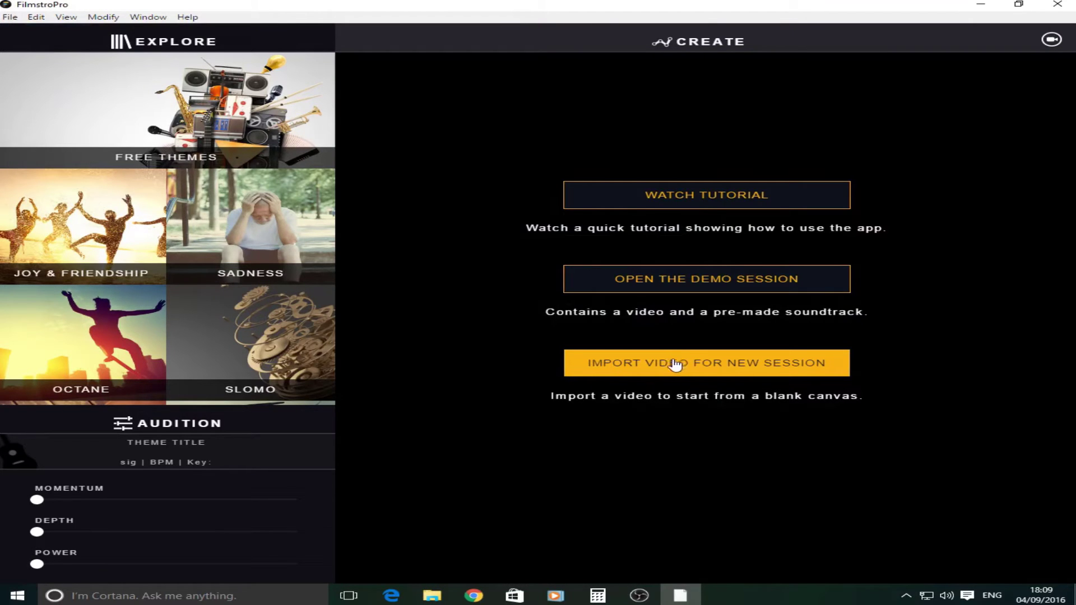
Step: Import the 'record sound' video from the Desktop and scrub through it
click(786, 370)
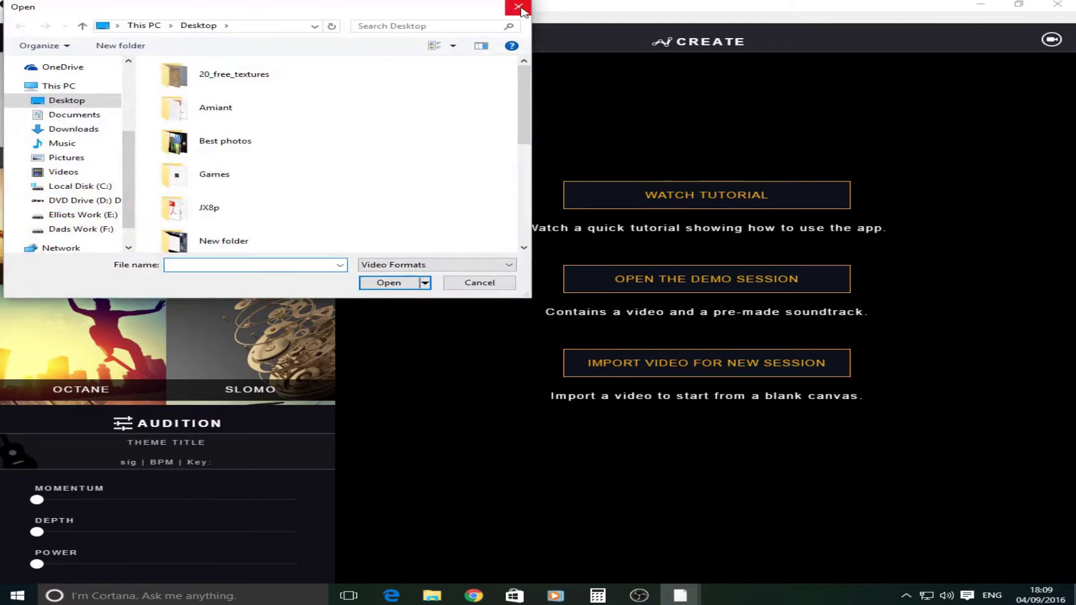
scroll(258, 91, down, 3)
scroll(203, 188, up, 2)
scroll(224, 191, down, 3)
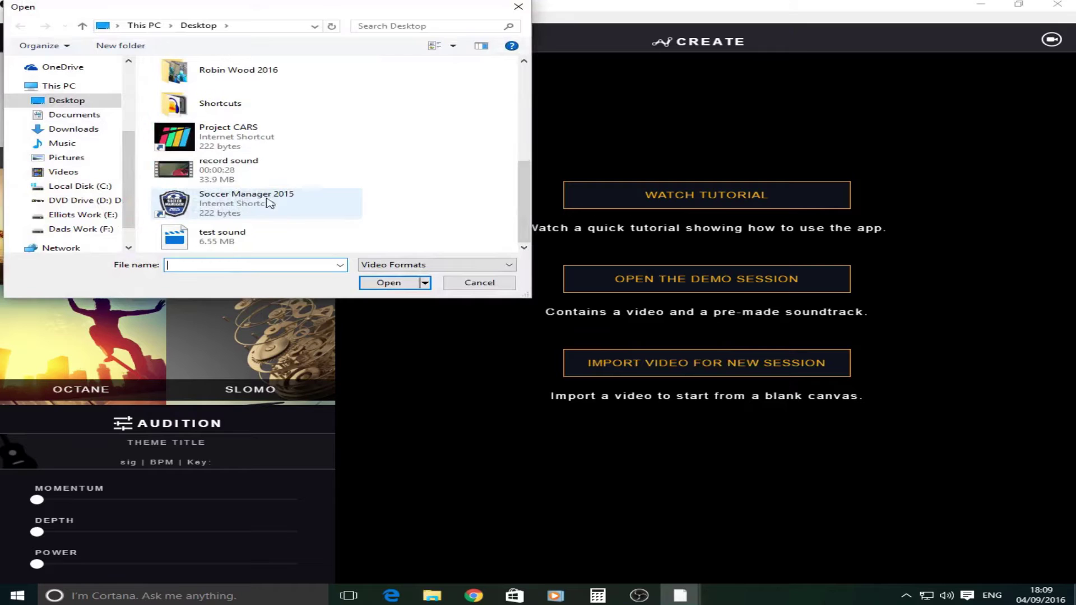
click(235, 169)
click(385, 288)
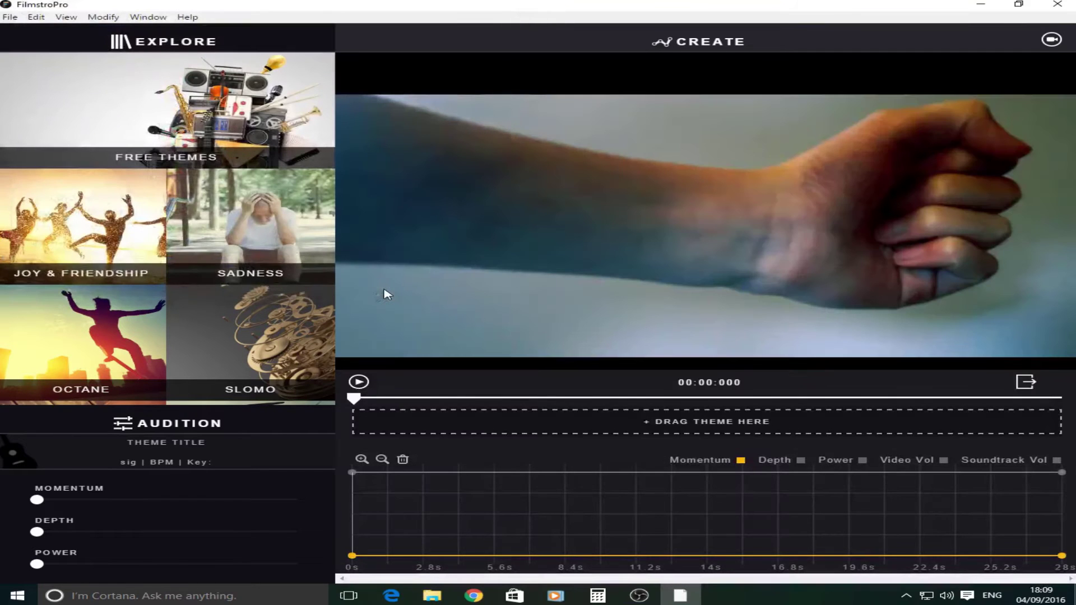
mouse_move(353, 399)
mouse_down()
mouse_move(1009, 399)
mouse_move(354, 399)
mouse_up()
Step: Open Free Themes and cycle through every theme category back round to Free Themes
click(214, 118)
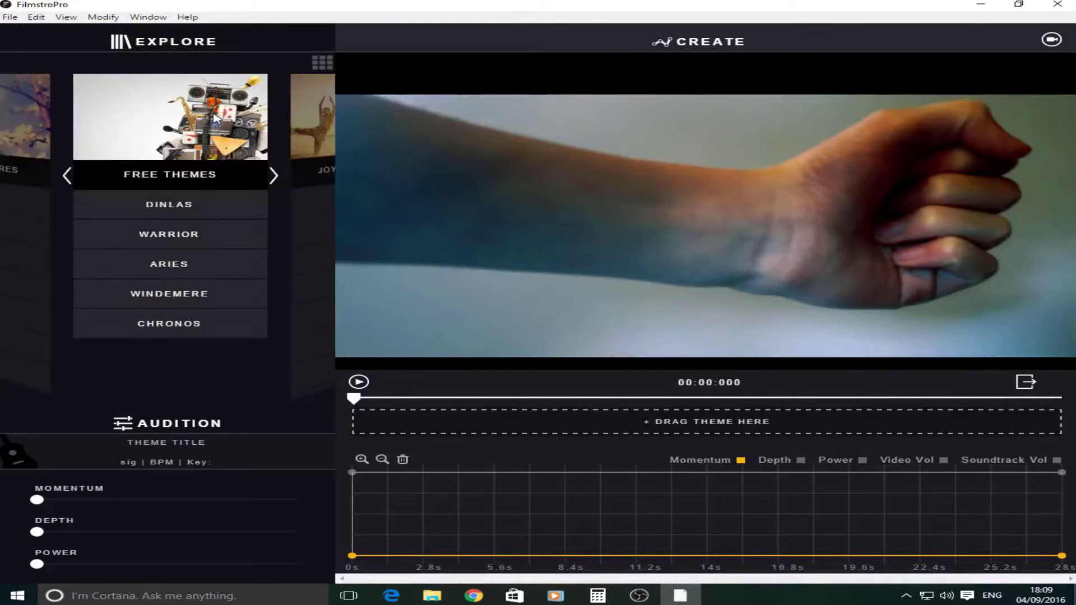
click(272, 177)
click(273, 177)
click(273, 177)
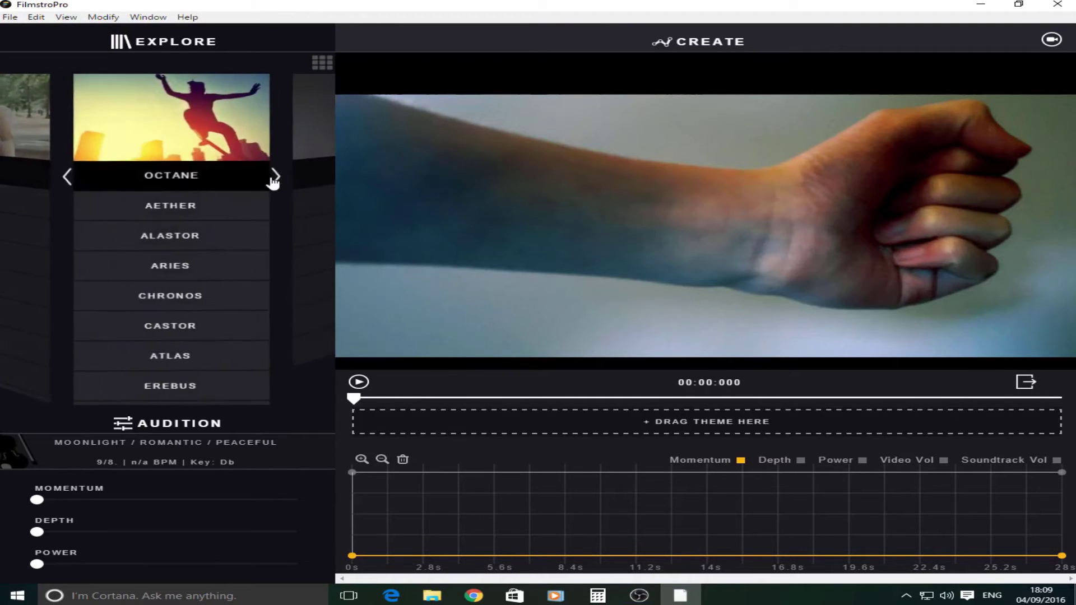
click(273, 177)
click(273, 177)
click(273, 177)
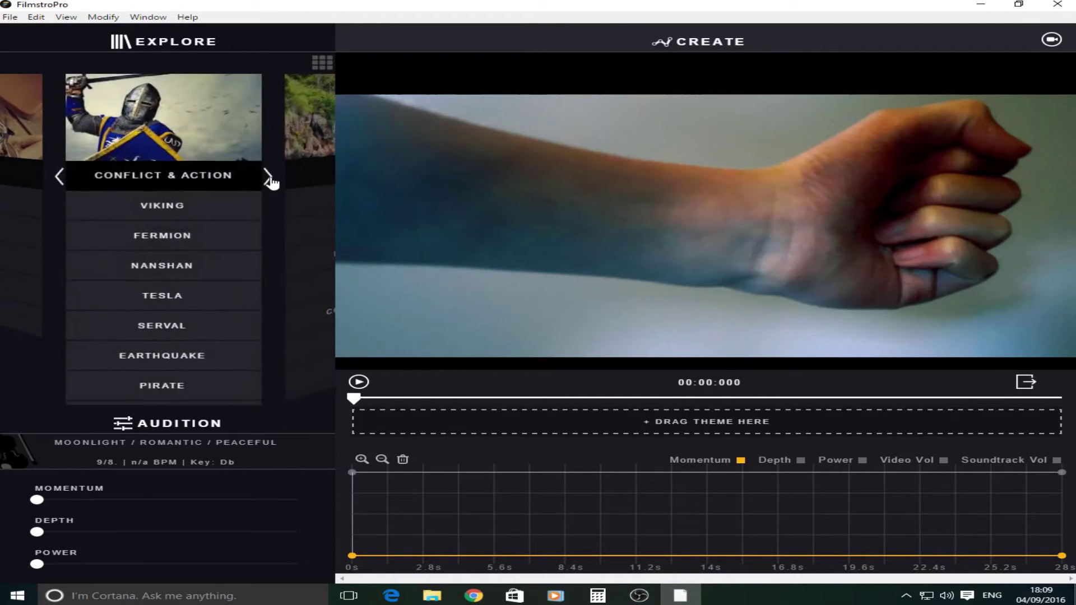
click(270, 177)
click(270, 177)
click(271, 177)
click(270, 177)
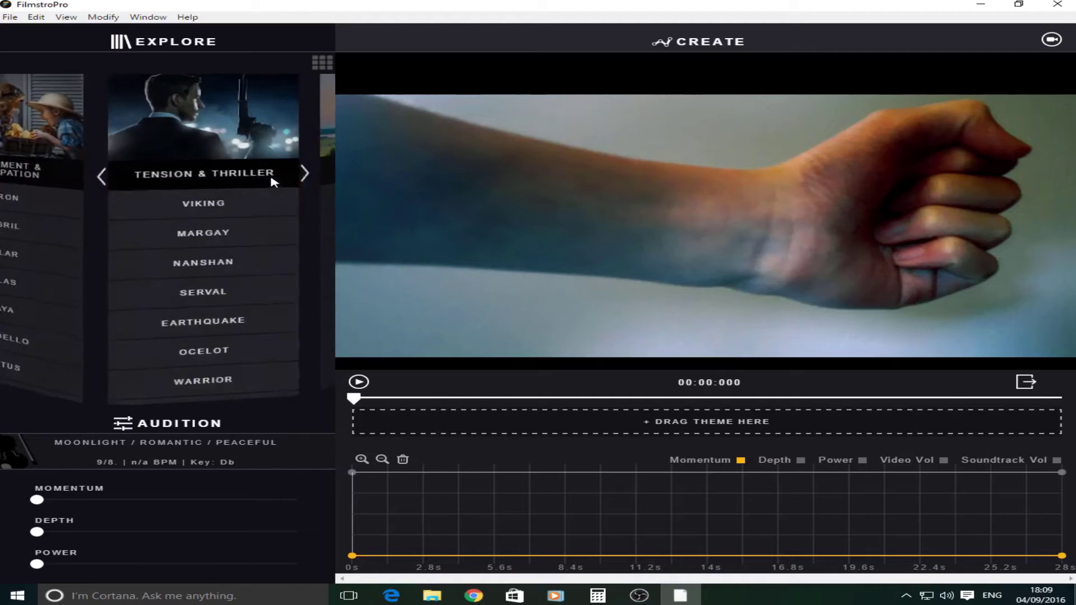
click(273, 180)
click(272, 180)
click(272, 181)
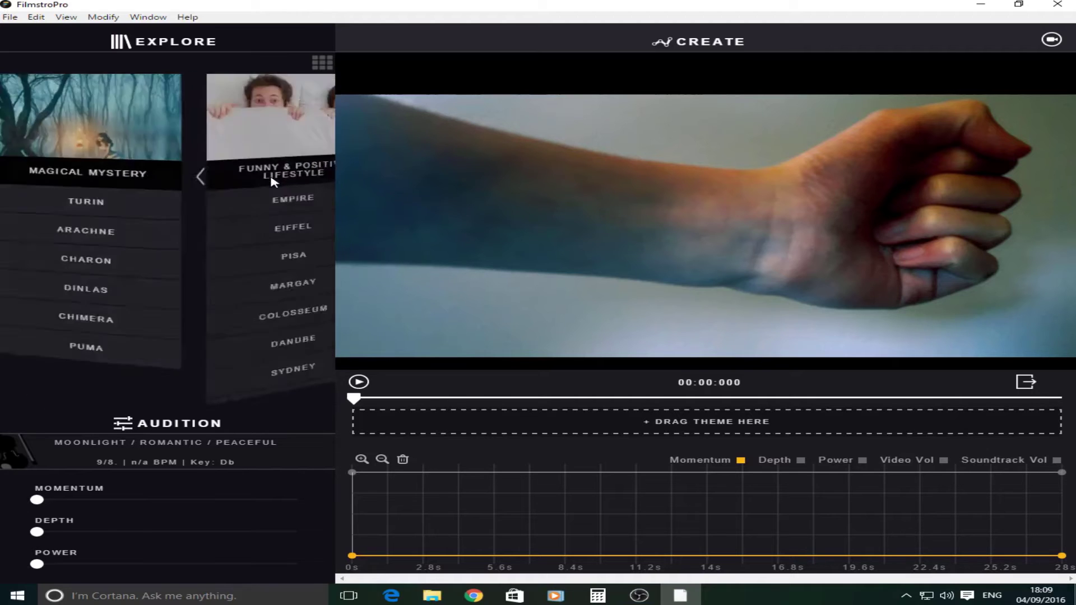
click(272, 181)
click(272, 181)
click(272, 181)
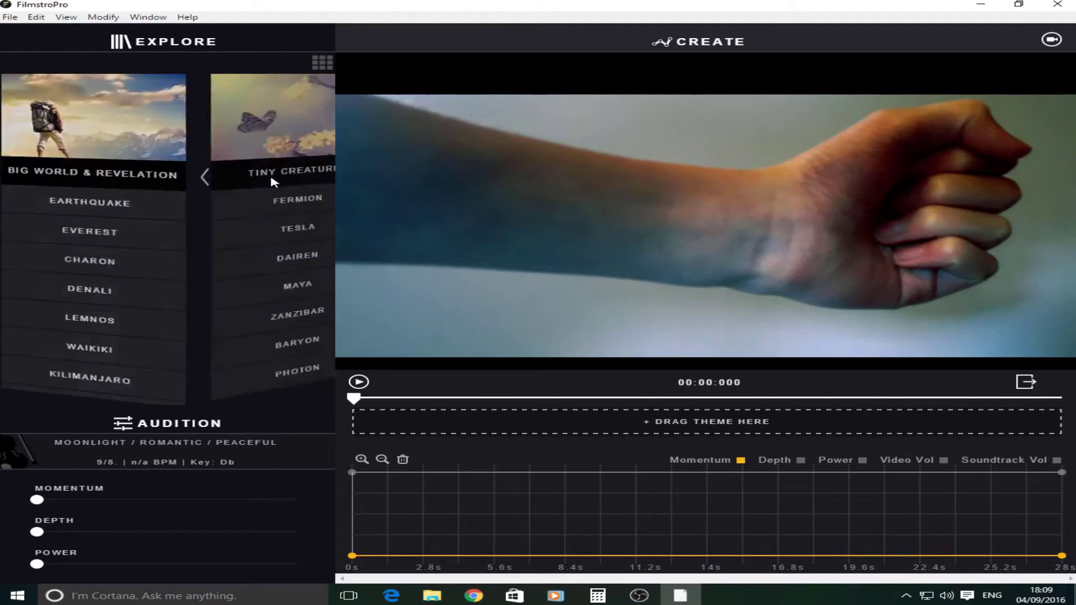
click(271, 177)
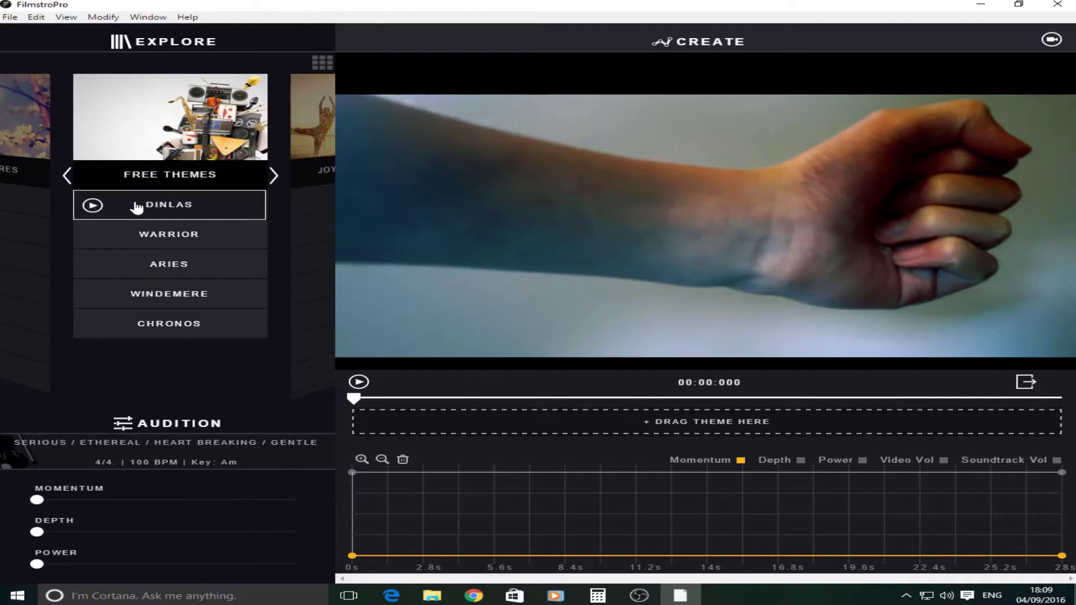
Step: Play Dinlas, raising Power and Momentum to full, then dropping Depth and Momentum to minimum
click(94, 207)
drag(37, 564, 355, 572)
drag(78, 508, 402, 521)
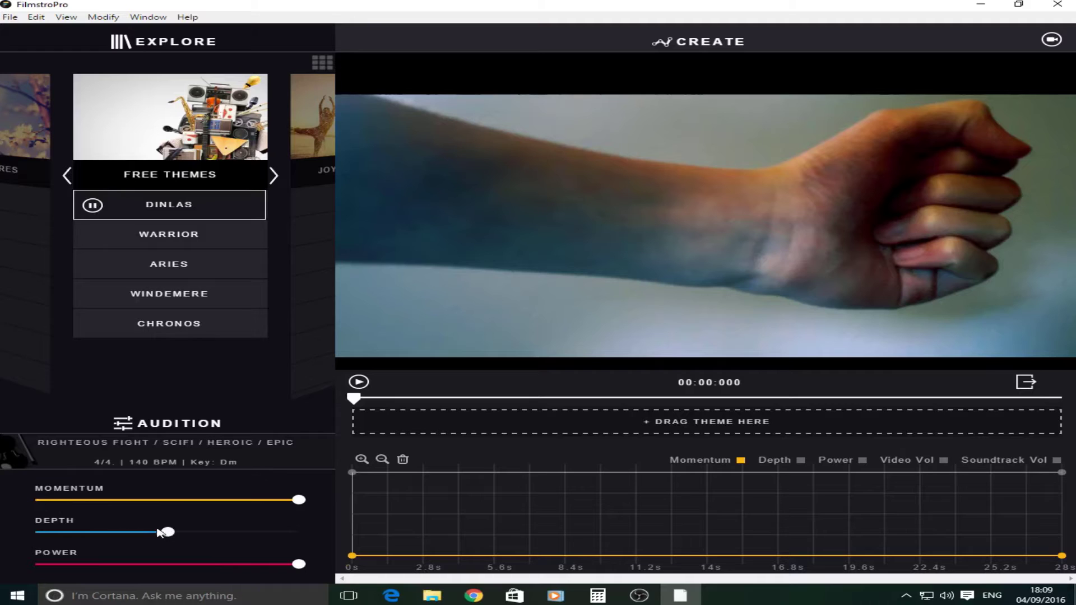
drag(176, 537, 2, 538)
drag(298, 508, 32, 519)
Step: Select and play Chronos, sweeping Momentum, Depth and Power down and back up to full
click(137, 326)
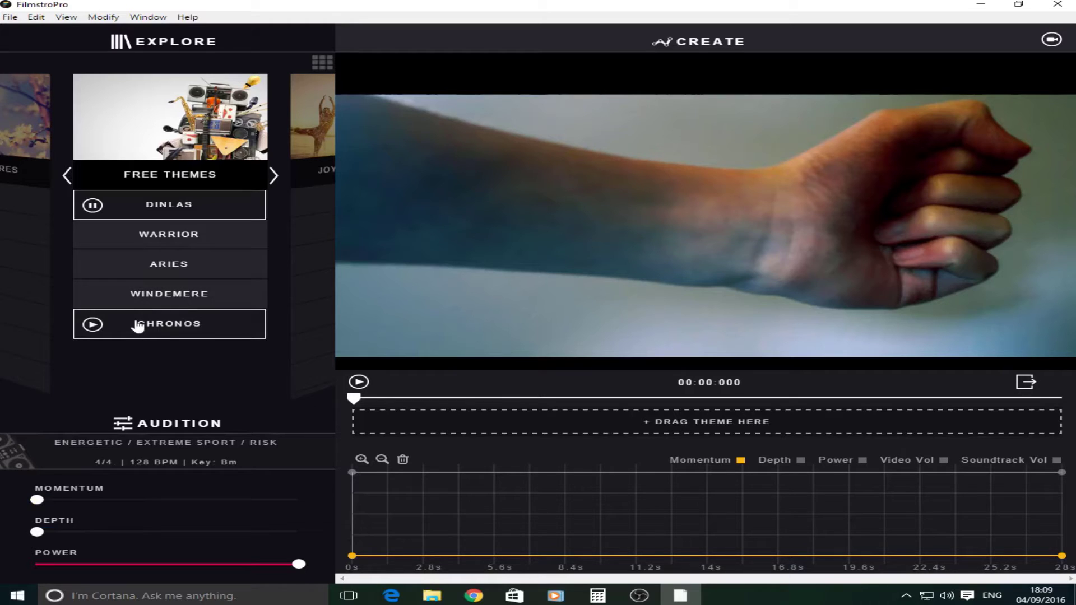
click(93, 327)
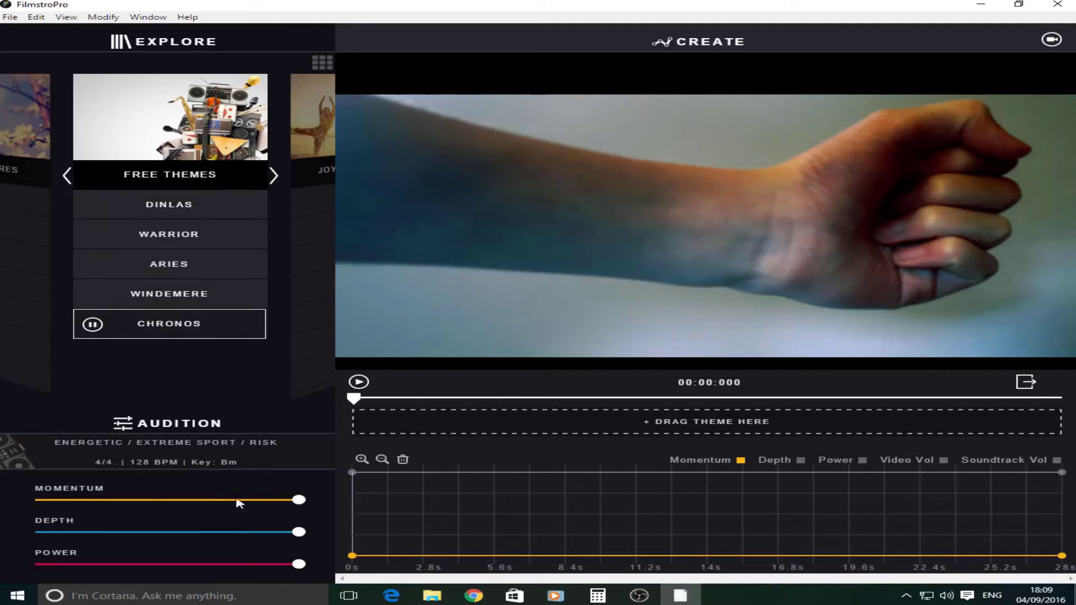
drag(300, 501, 22, 508)
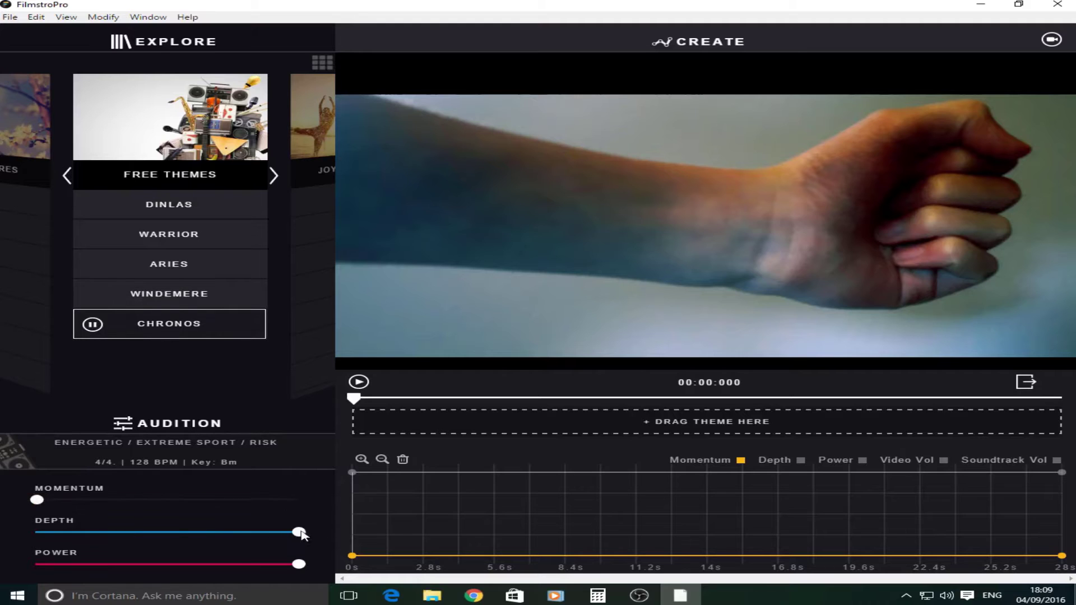
drag(300, 532, 3, 545)
drag(304, 568, 386, 574)
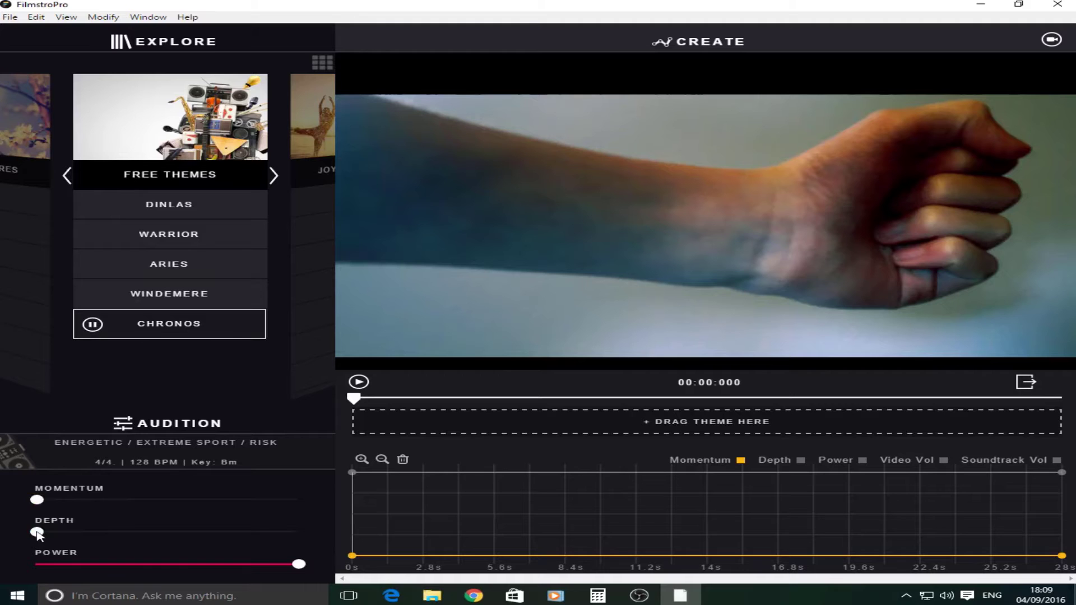
drag(37, 532, 395, 540)
drag(37, 501, 391, 517)
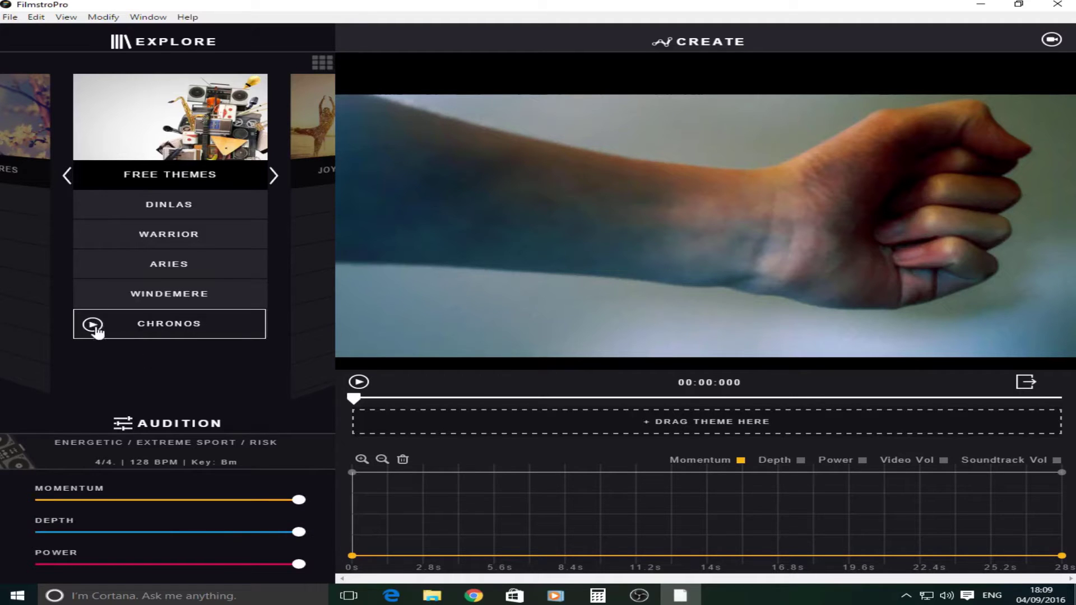
Step: Go back through the categories to Nanshan and audition it with Power and Momentum at maximum
click(66, 175)
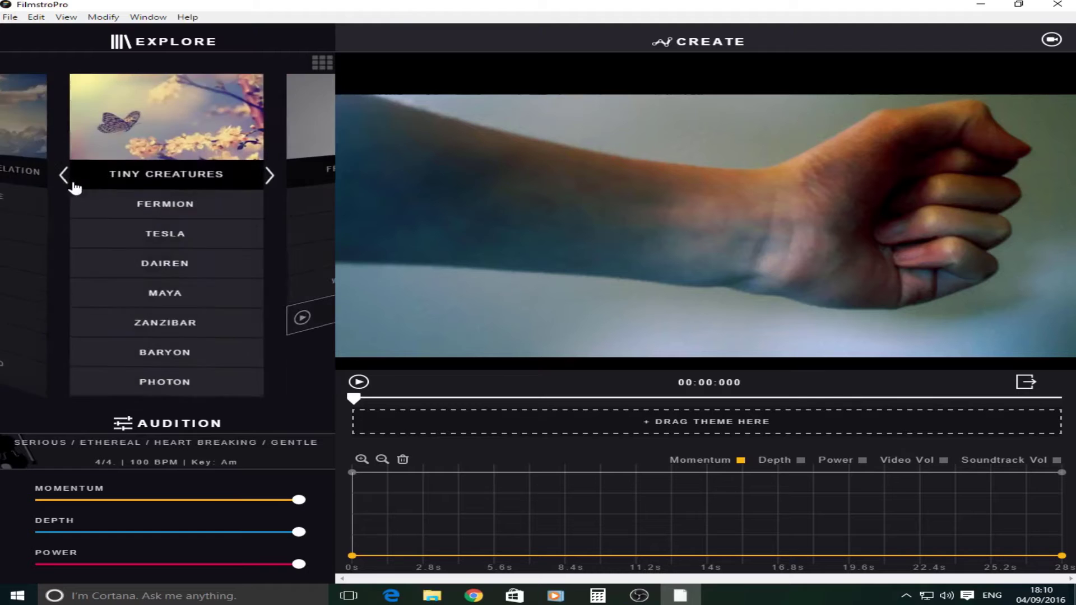
click(73, 184)
click(73, 185)
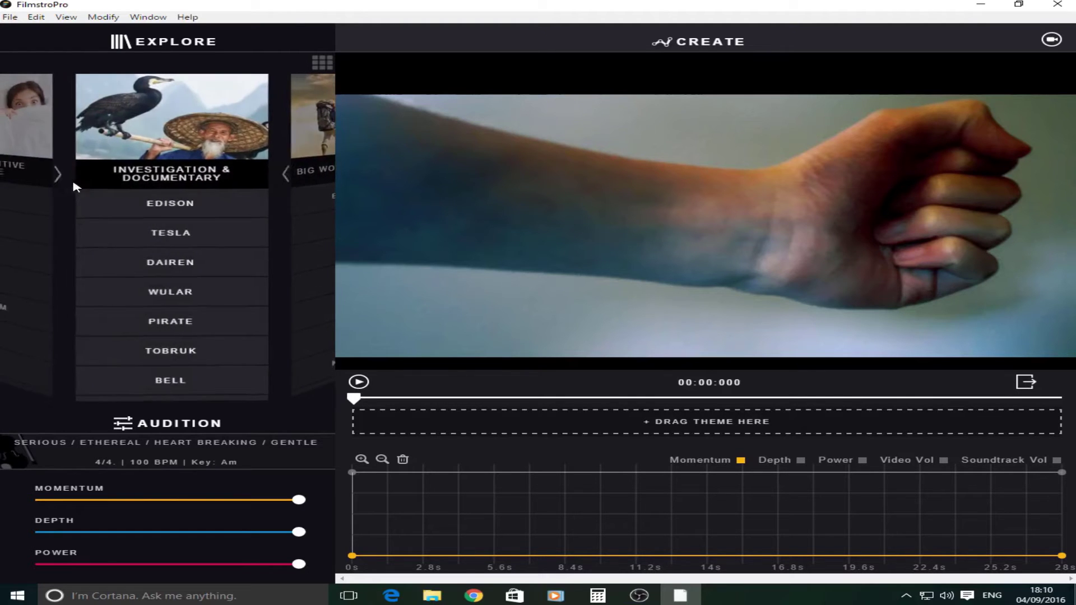
click(75, 186)
click(74, 185)
click(73, 185)
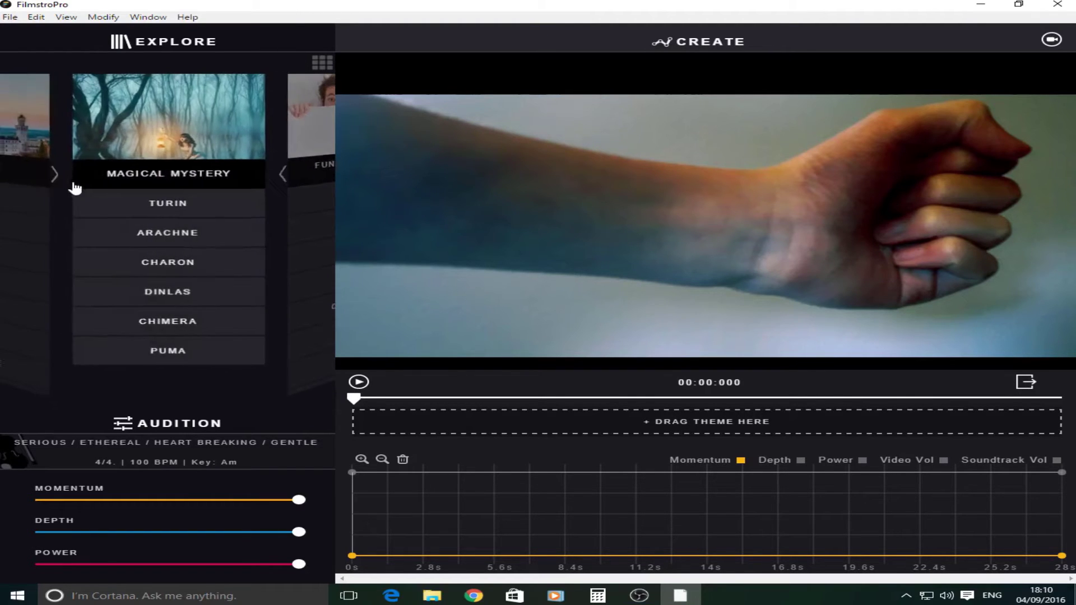
click(68, 184)
click(68, 183)
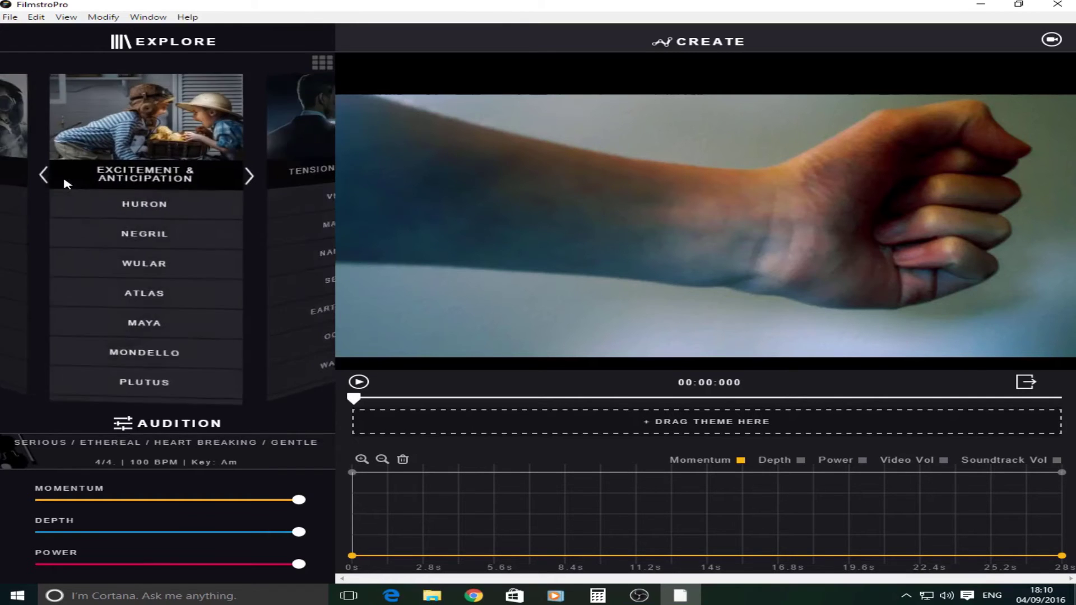
click(68, 184)
click(130, 209)
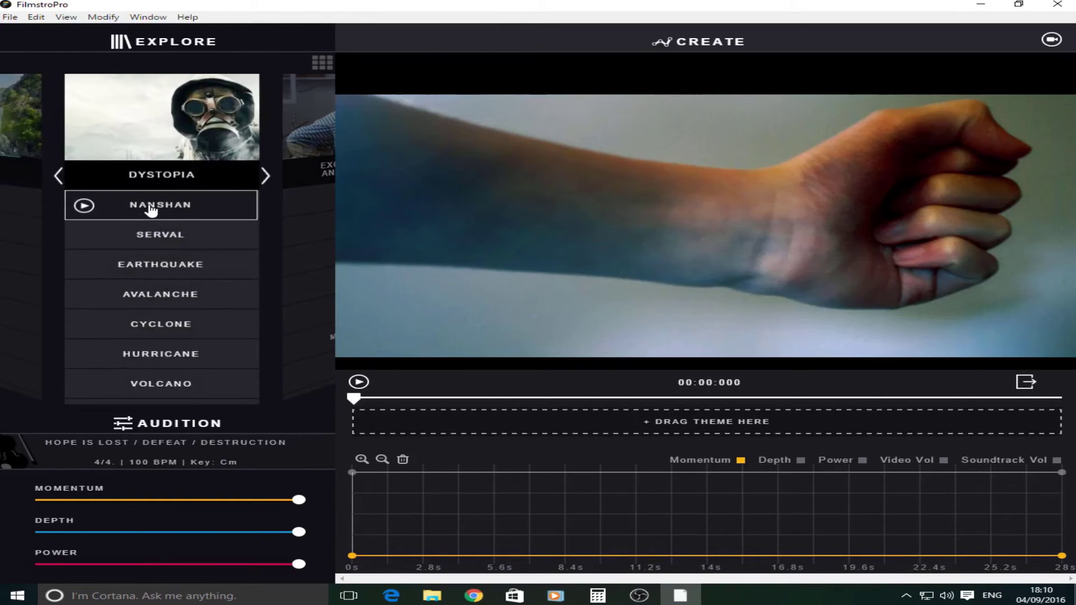
click(84, 207)
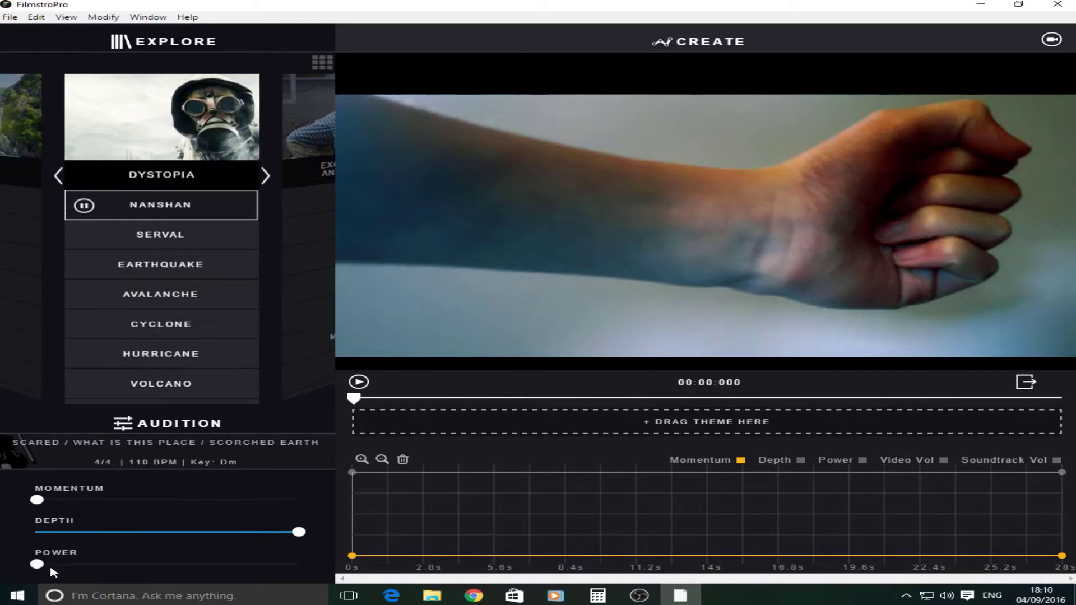
drag(53, 572, 397, 552)
drag(37, 502, 442, 507)
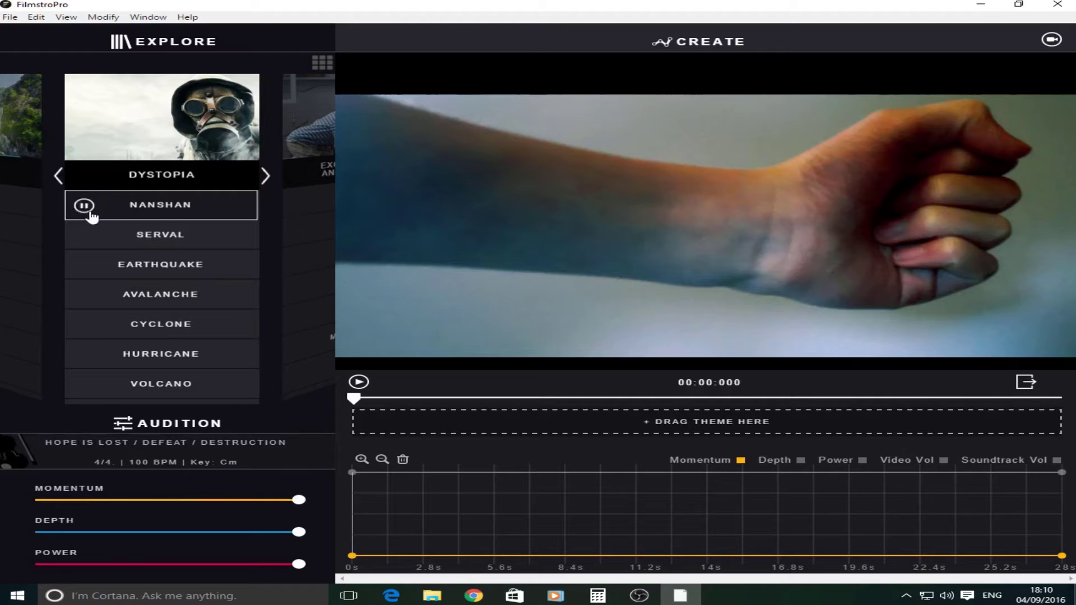
Step: Cycle forward through the theme categories until Free Themes is showing
click(267, 176)
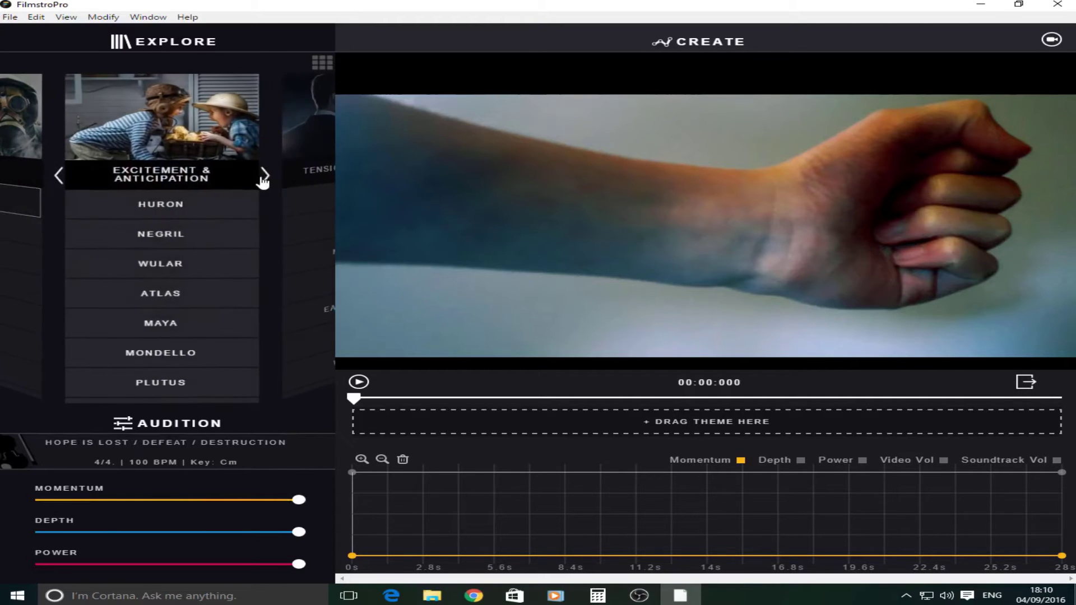
click(266, 176)
click(267, 176)
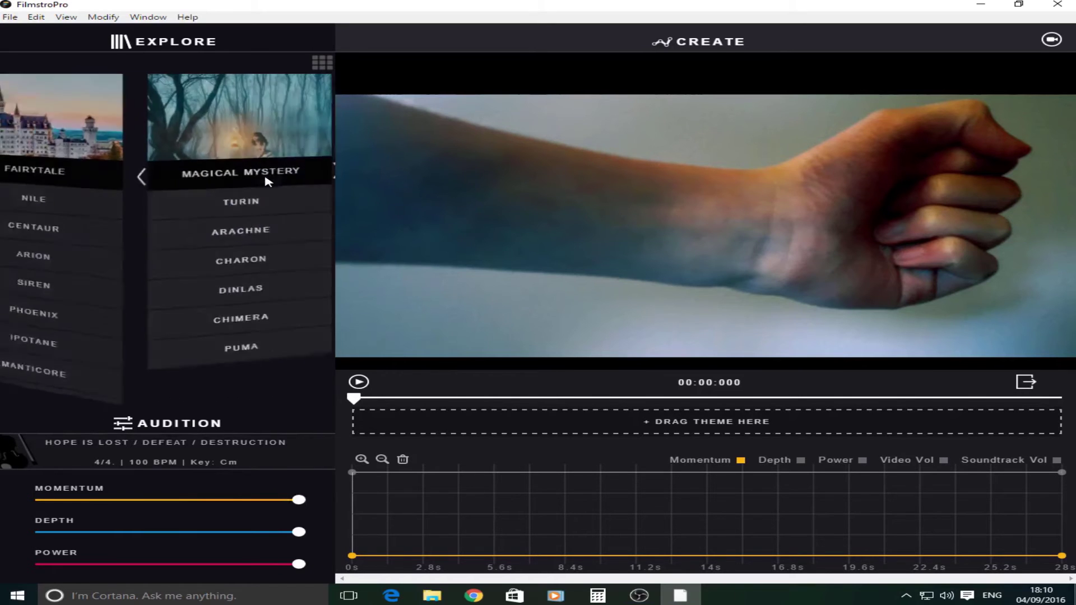
click(267, 176)
click(270, 175)
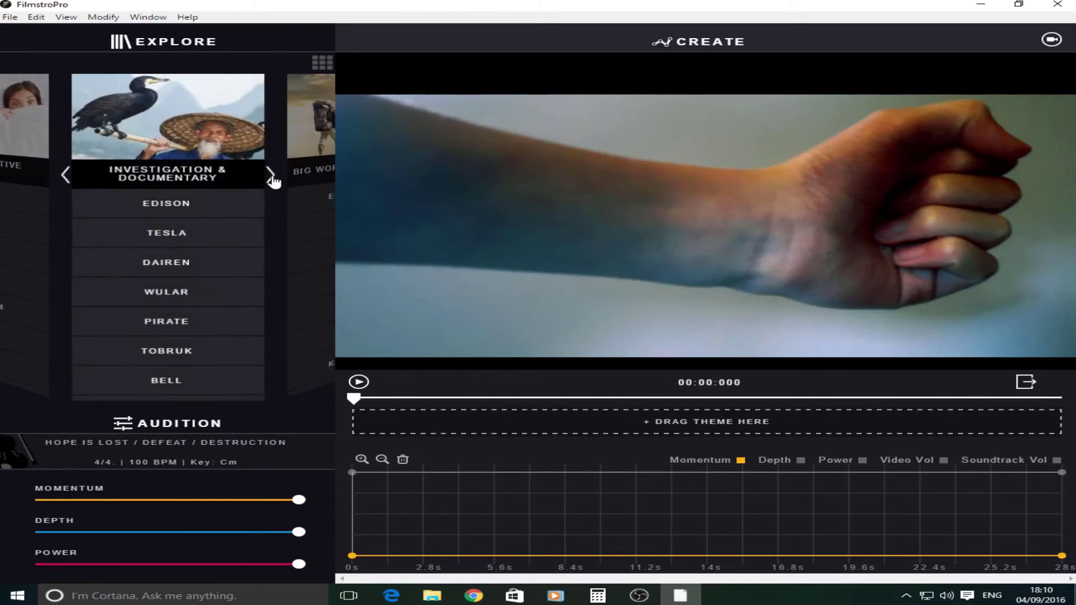
click(272, 175)
click(275, 177)
click(207, 177)
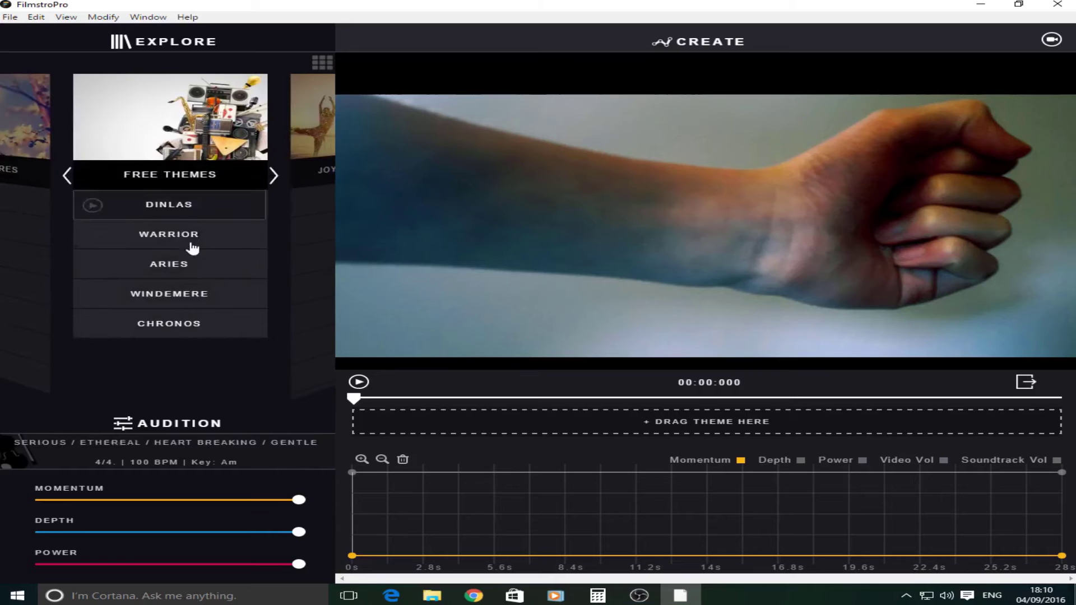
Step: Select and audition Warrior, then drop it onto the timeline's theme drop zone
click(135, 234)
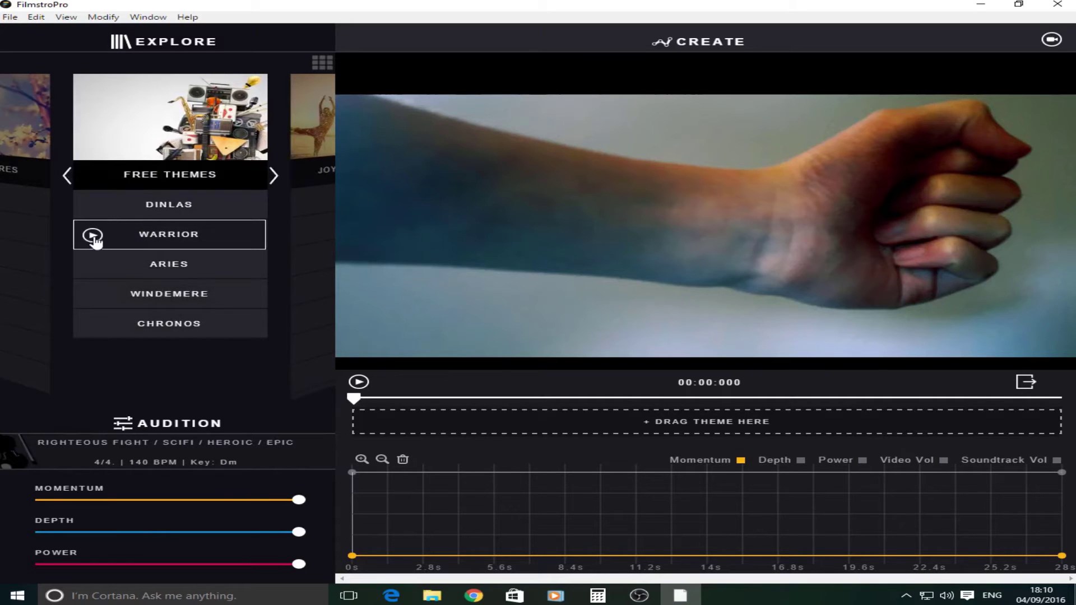
click(93, 236)
drag(125, 235, 495, 416)
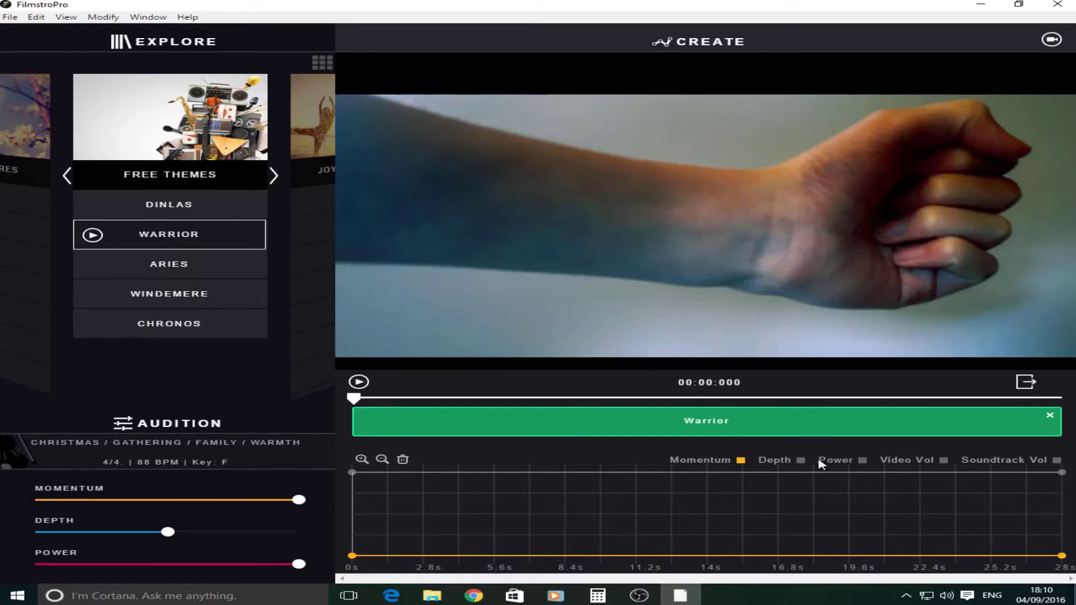
Step: Show the Depth, Power, video volume and soundtrack volume lines in turn, then return to Momentum
click(801, 461)
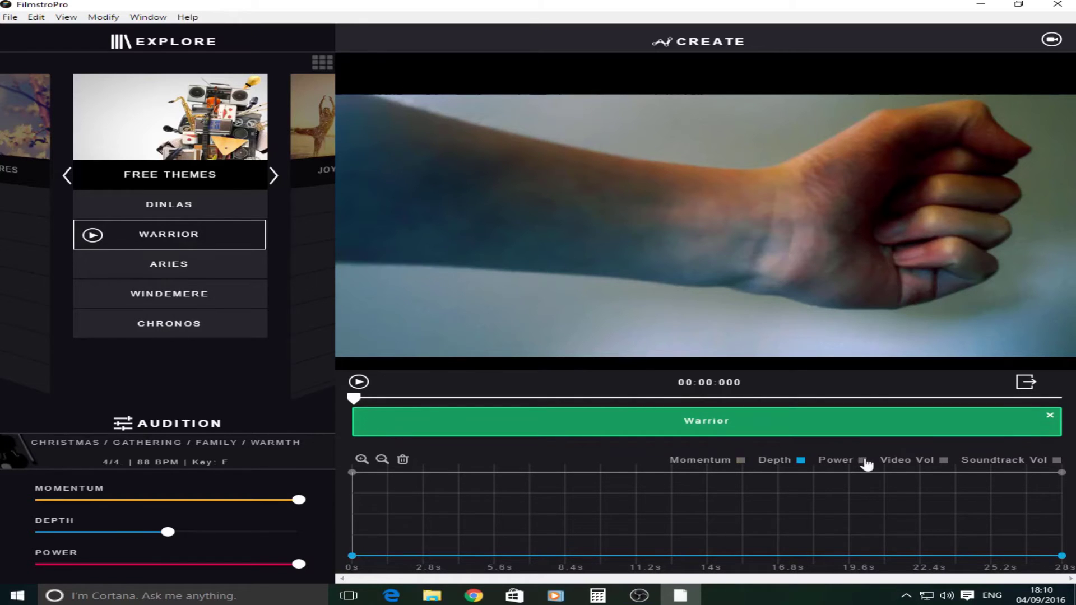
click(864, 461)
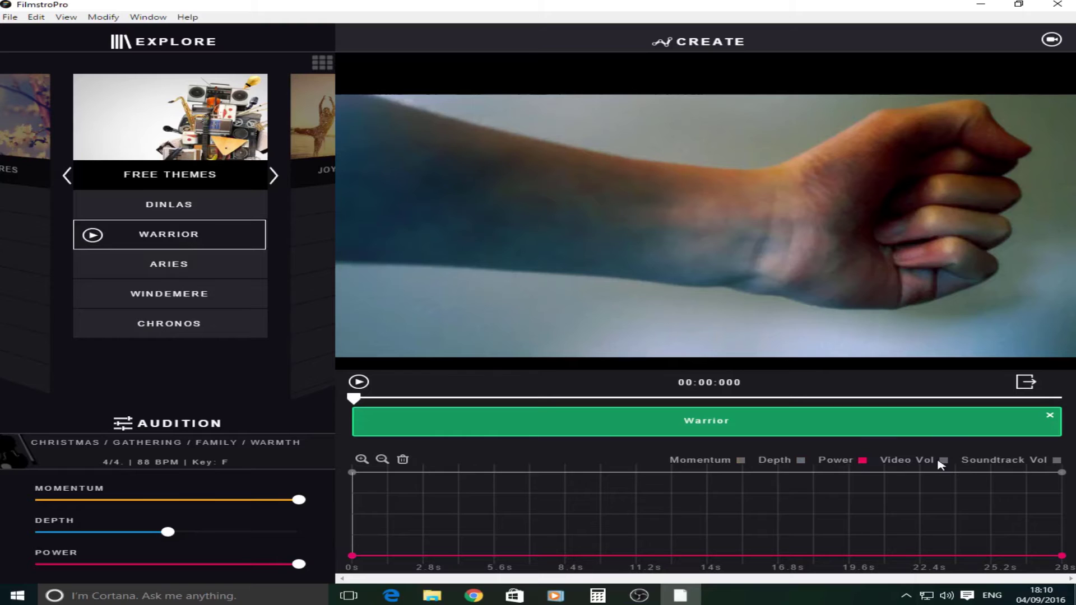
click(944, 461)
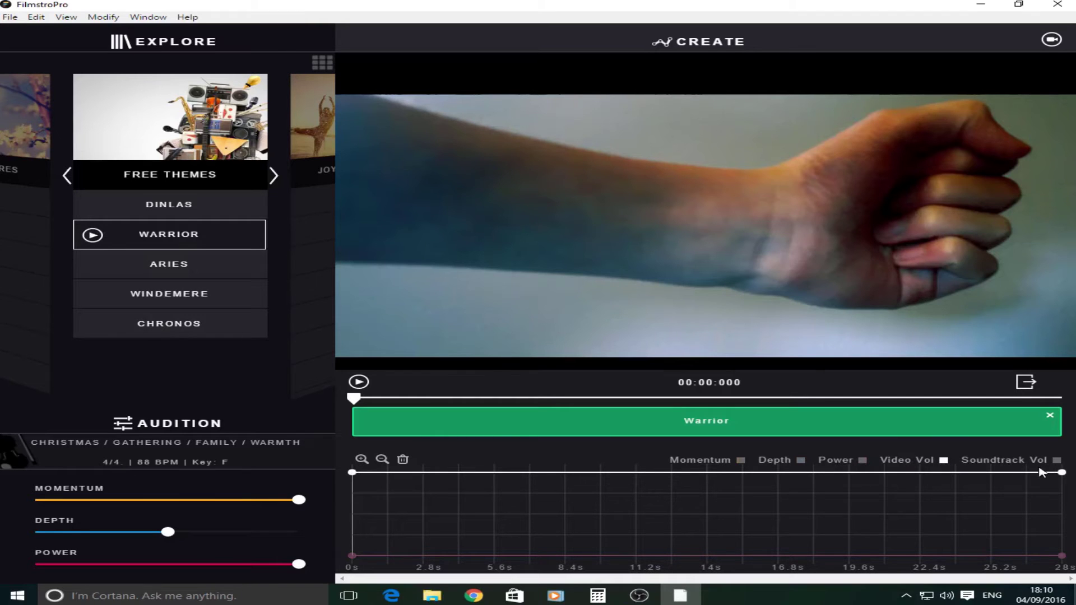
click(1057, 461)
click(740, 461)
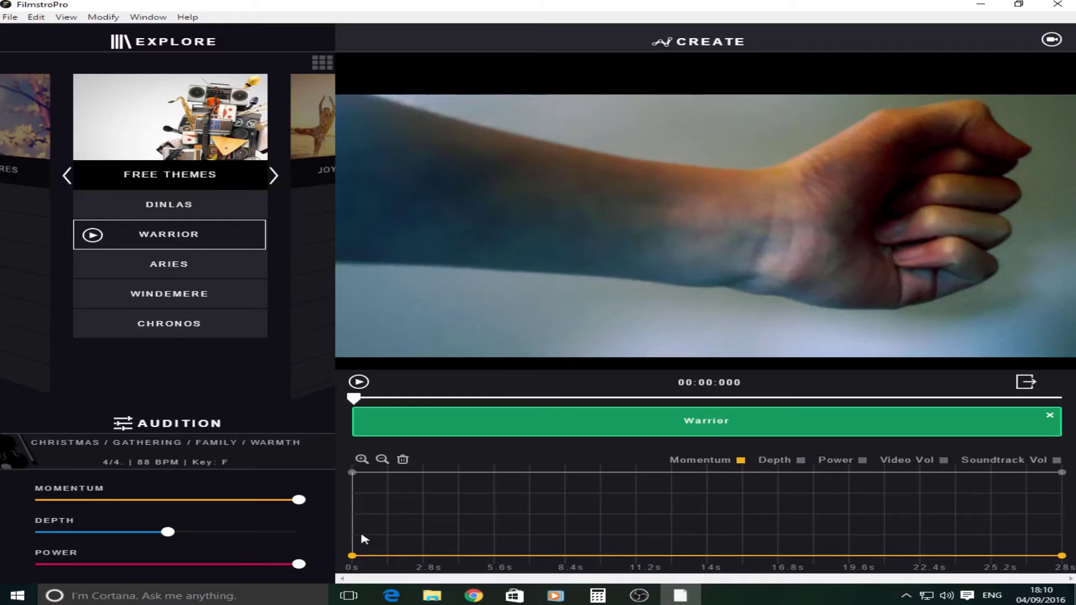
Step: Preview Warrior with Momentum, Depth and Power at zero, stop it, and move the playhead to about 5 s
click(93, 236)
drag(299, 500, 2, 496)
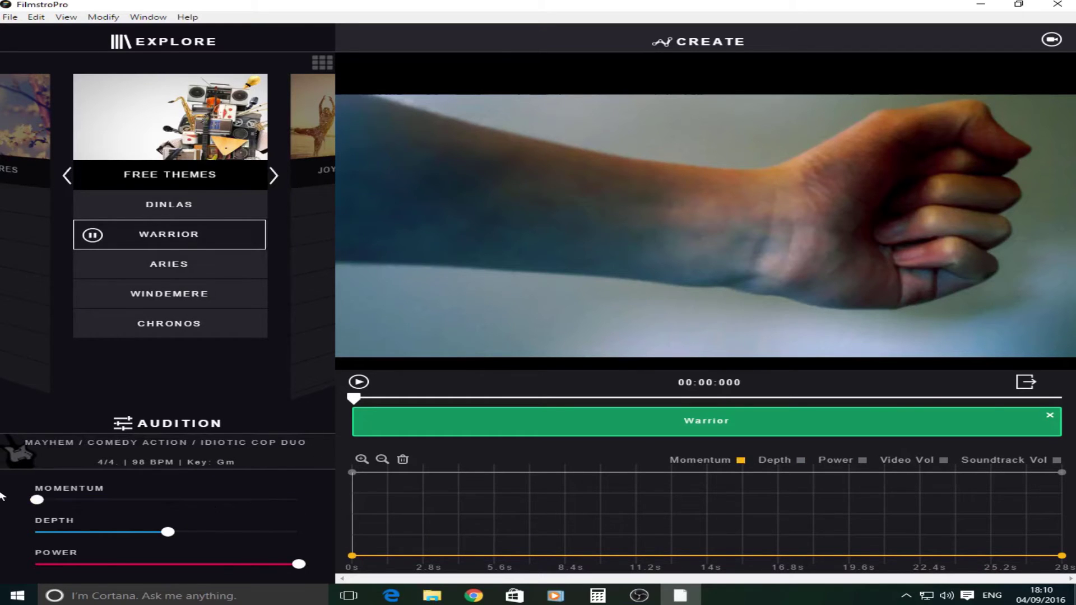
drag(168, 532, 13, 534)
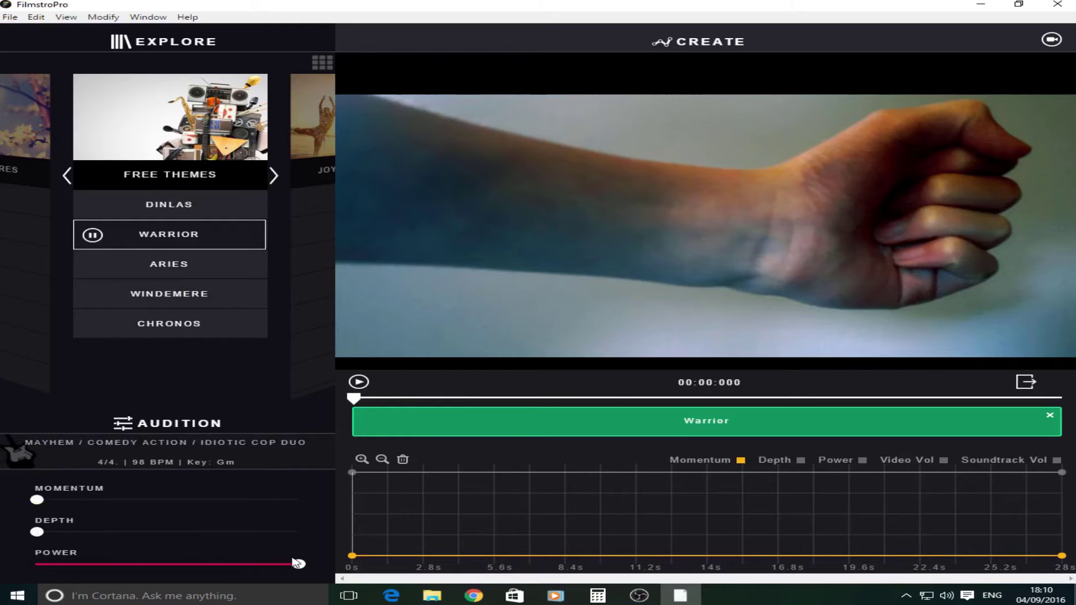
drag(298, 566, 2, 569)
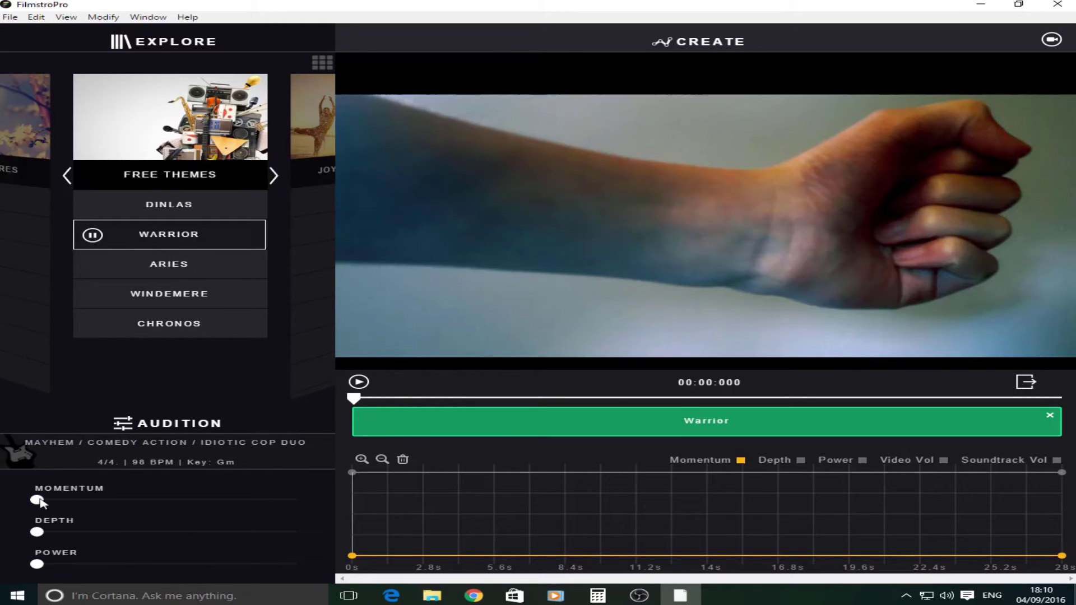
click(94, 237)
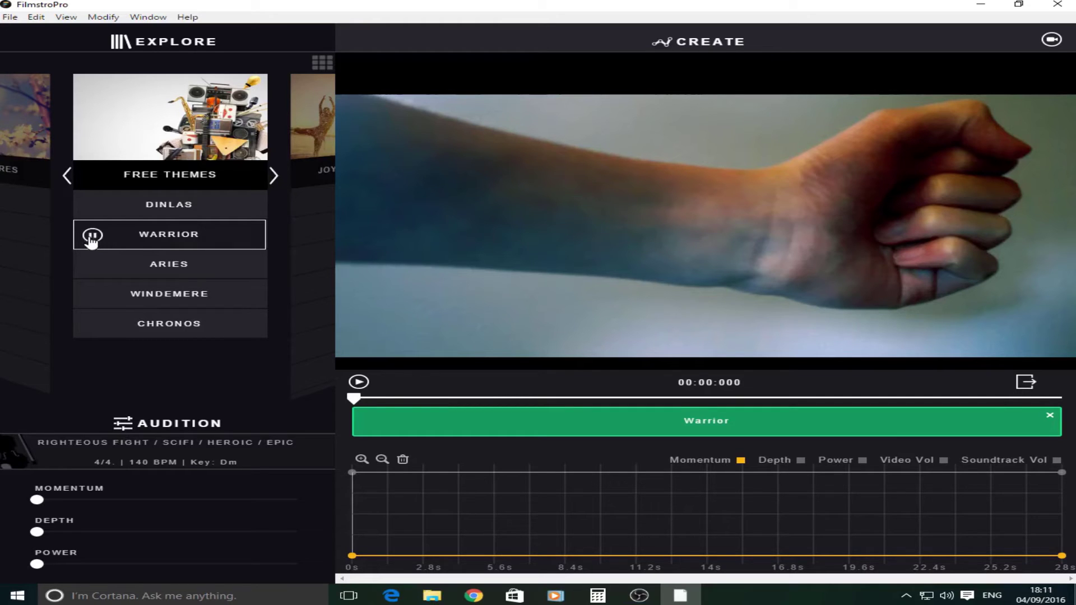
click(92, 235)
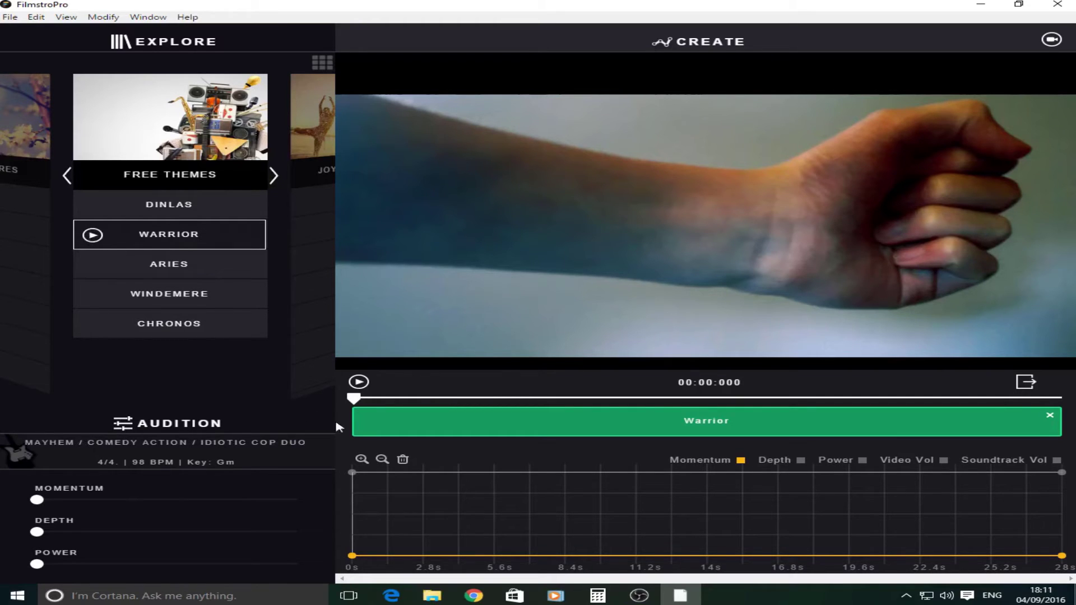
drag(353, 399, 720, 410)
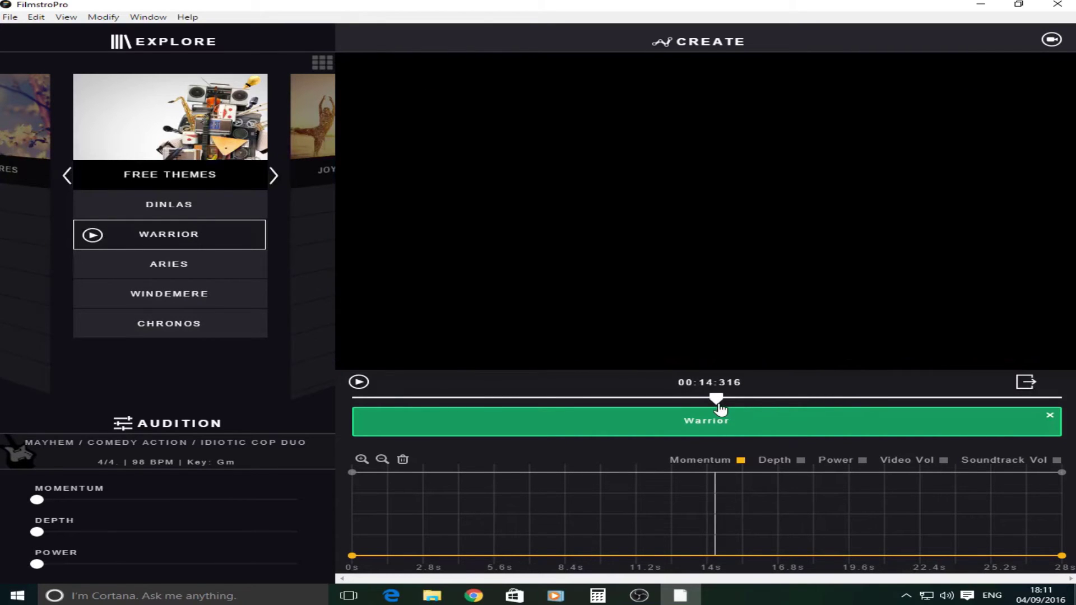
Step: Keyframe Momentum to jump from minimum to maximum at 14 s and stay high to 28 s
click(715, 556)
mouse_move(717, 559)
mouse_down()
mouse_move(715, 512)
mouse_move(718, 561)
mouse_up()
click(723, 557)
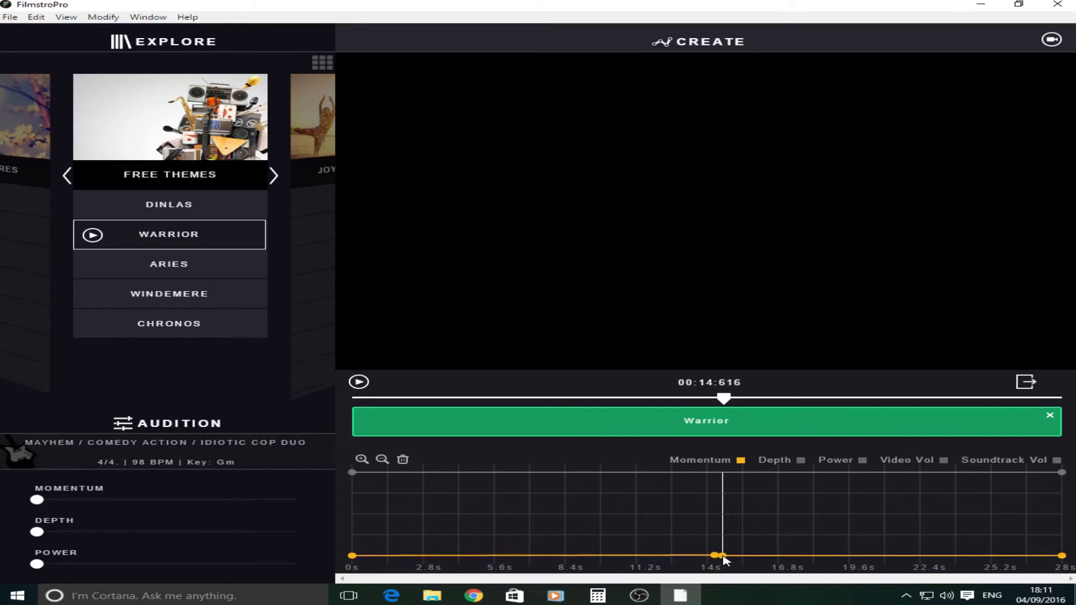
drag(723, 556, 711, 476)
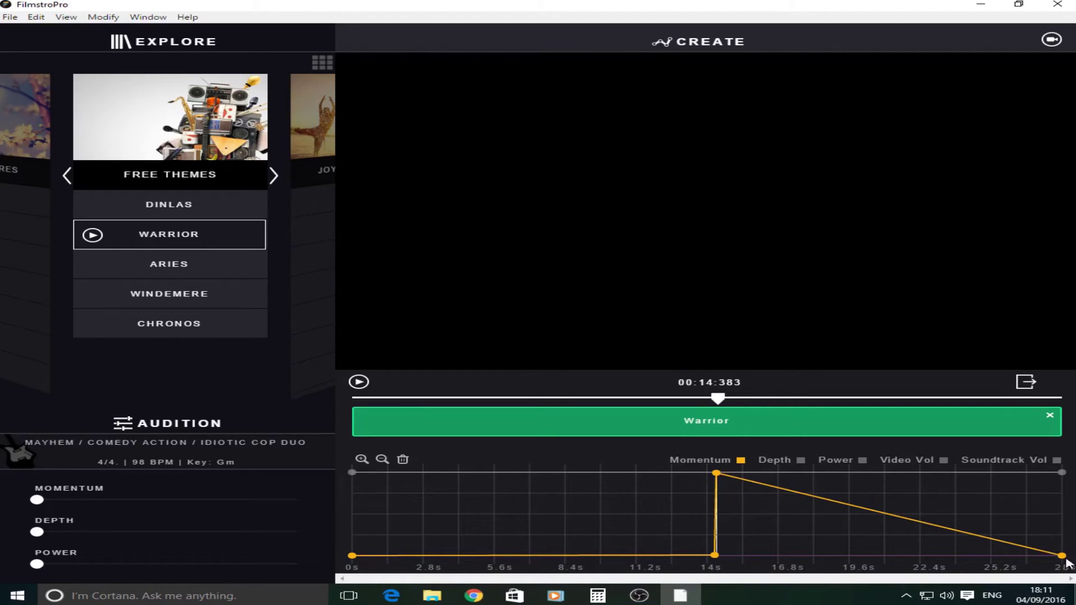
drag(1065, 560, 1063, 469)
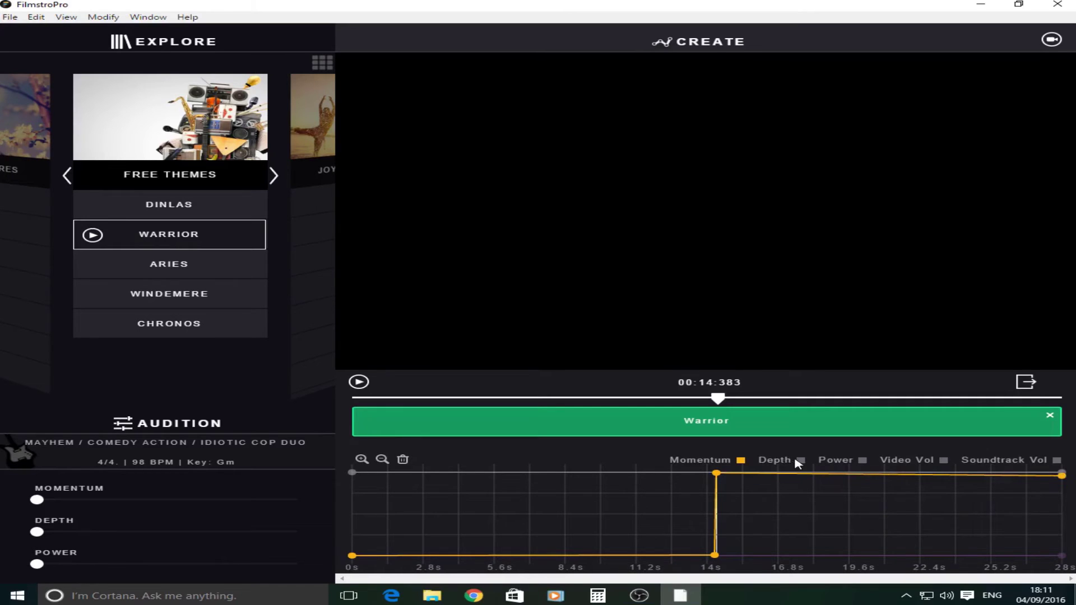
Step: Give Depth and Power the same jump to maximum at 14 s held through 28 s; playhead back to 10 s
click(800, 461)
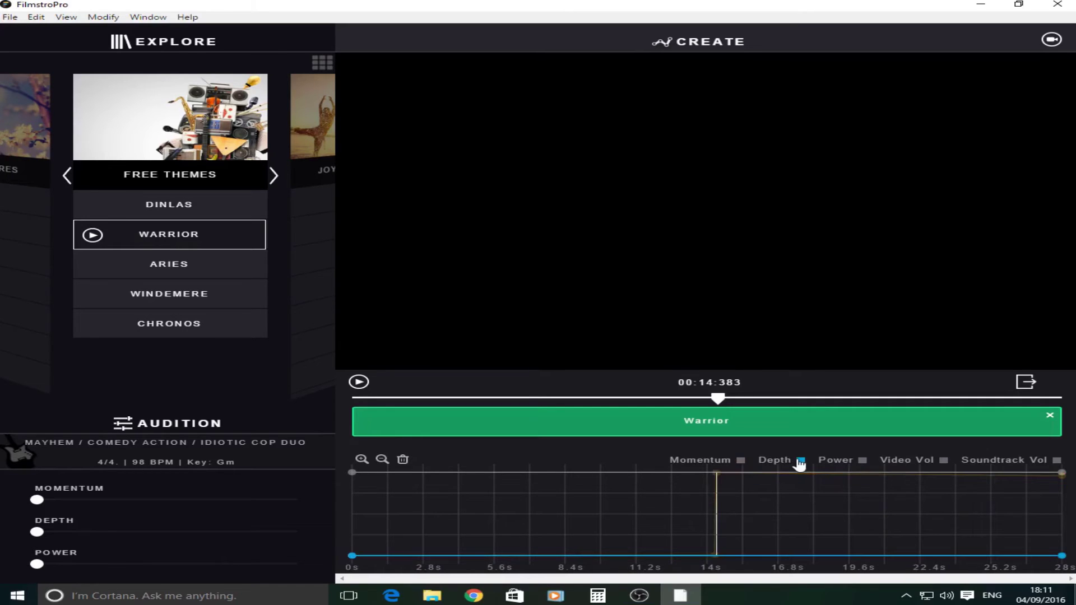
click(716, 556)
drag(716, 556, 704, 462)
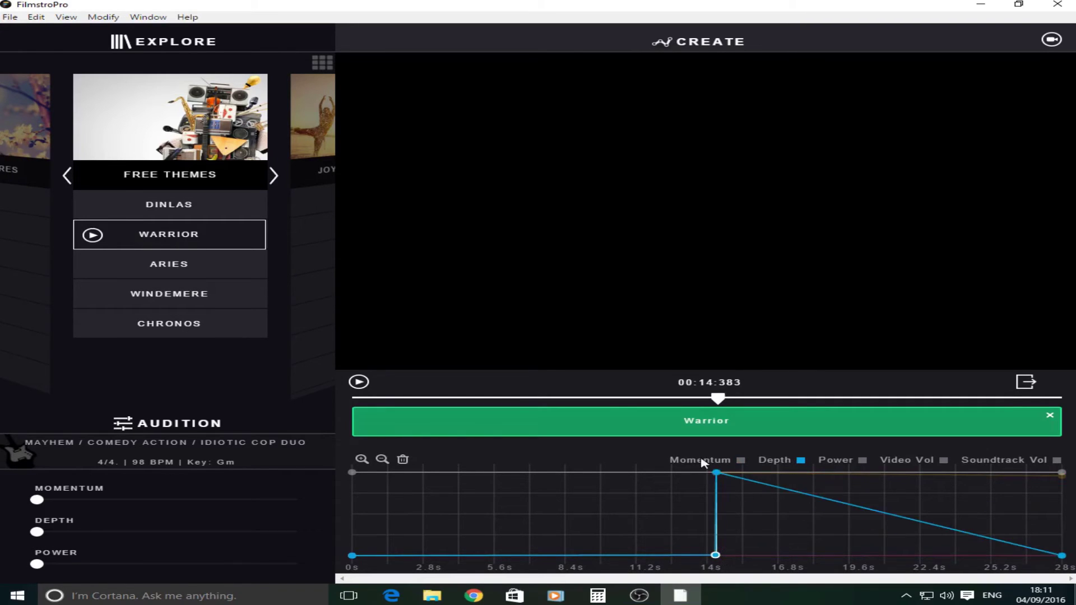
click(862, 461)
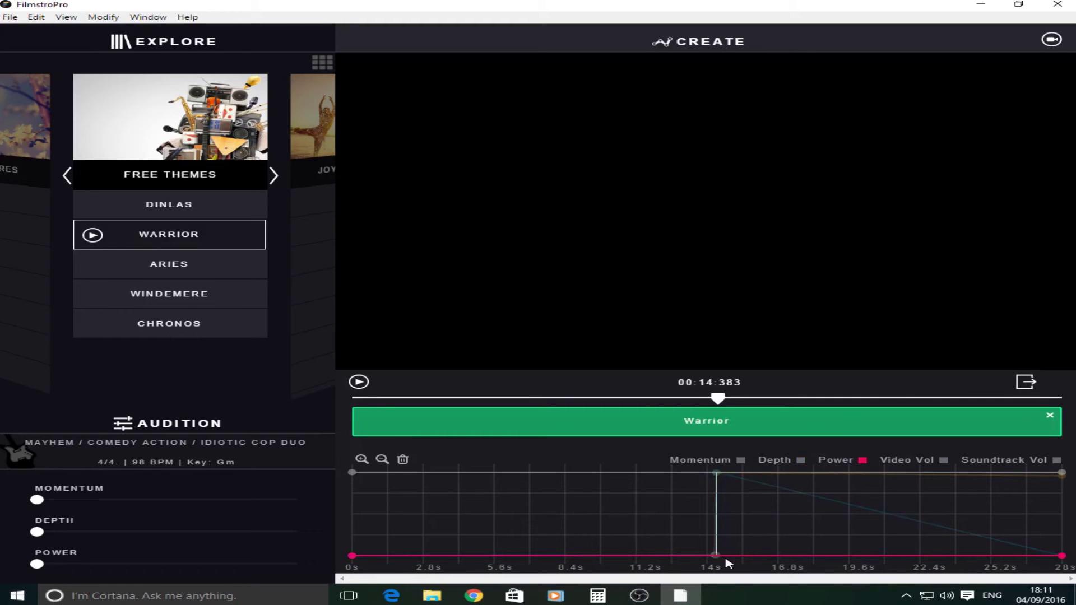
drag(714, 556, 700, 465)
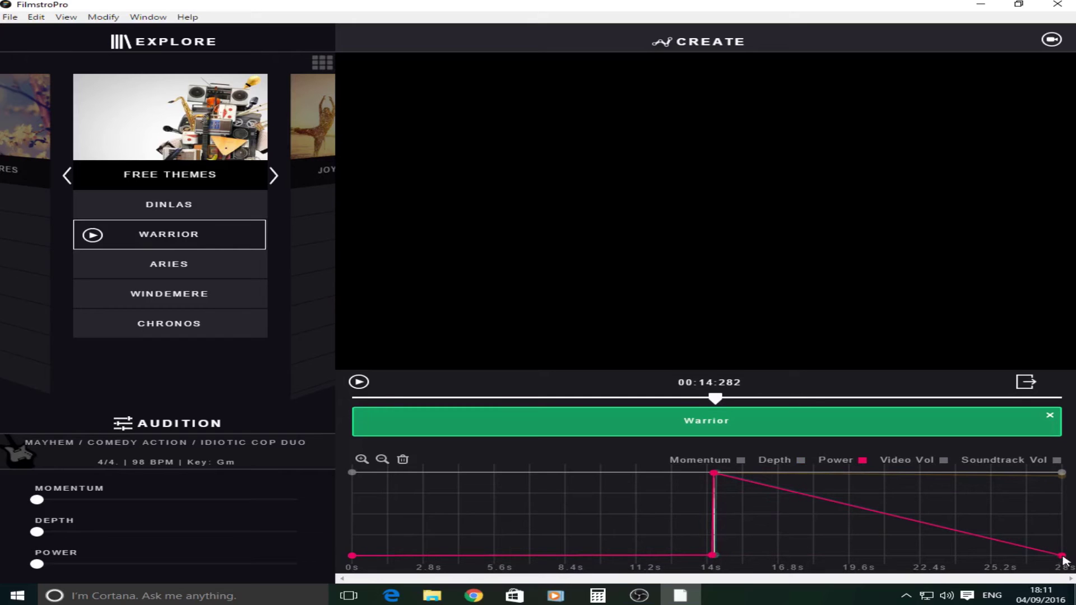
drag(1064, 558, 1049, 475)
click(797, 460)
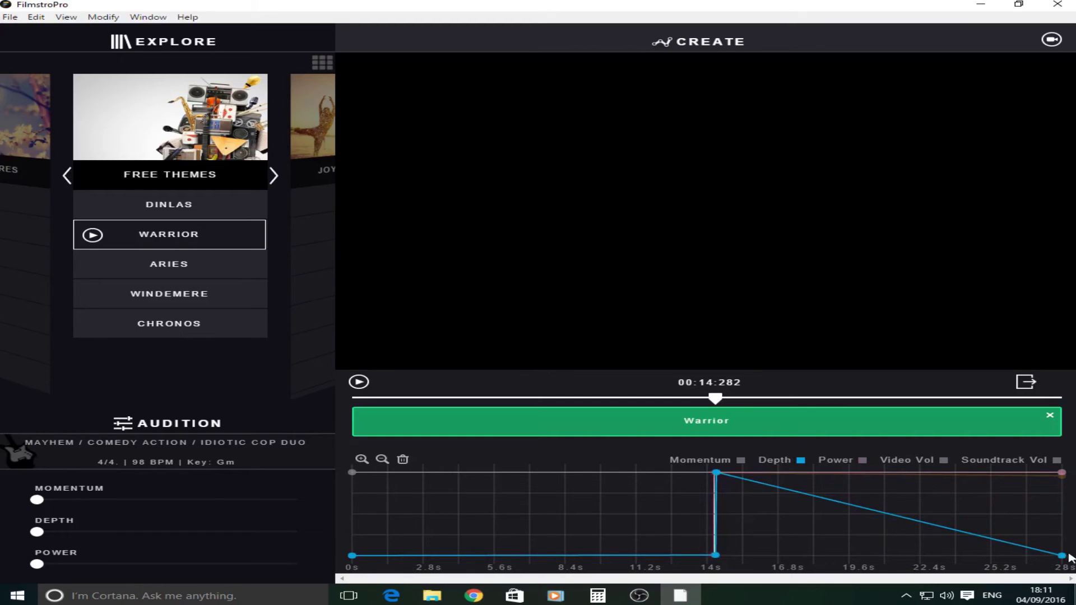
drag(1063, 556, 1064, 472)
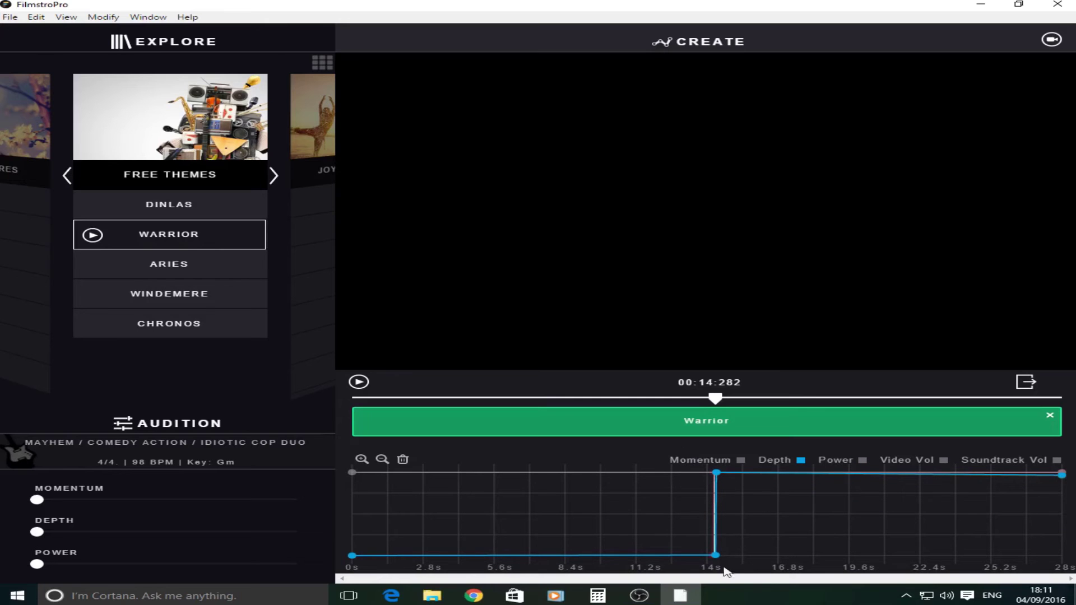
drag(682, 399, 607, 399)
Step: Preview from 10 s, nudge the Depth rise earlier, then undo the stray Depth point at 14 s
click(360, 383)
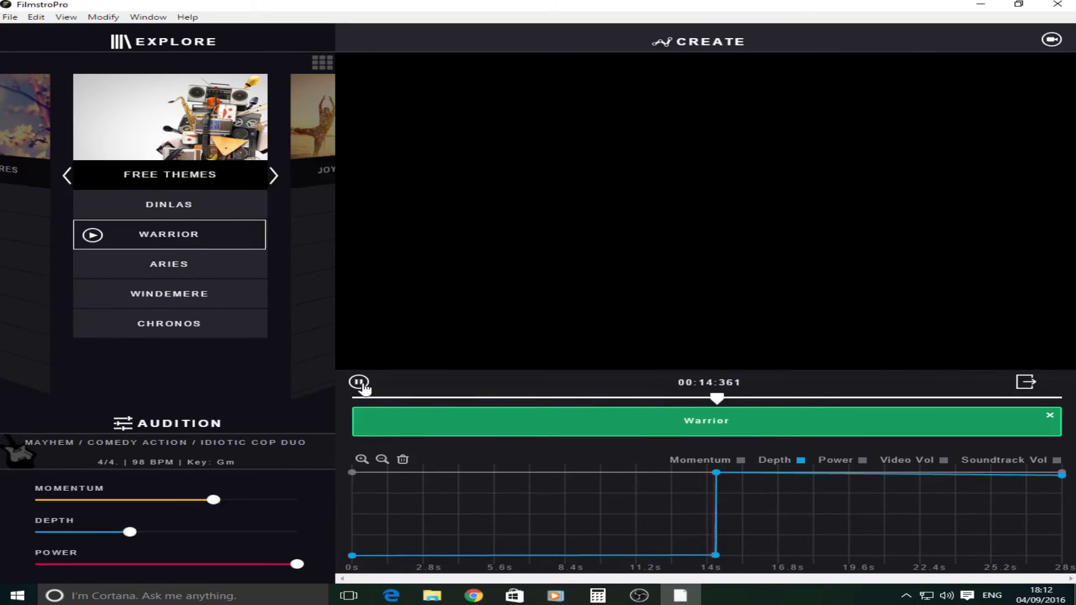
key(space)
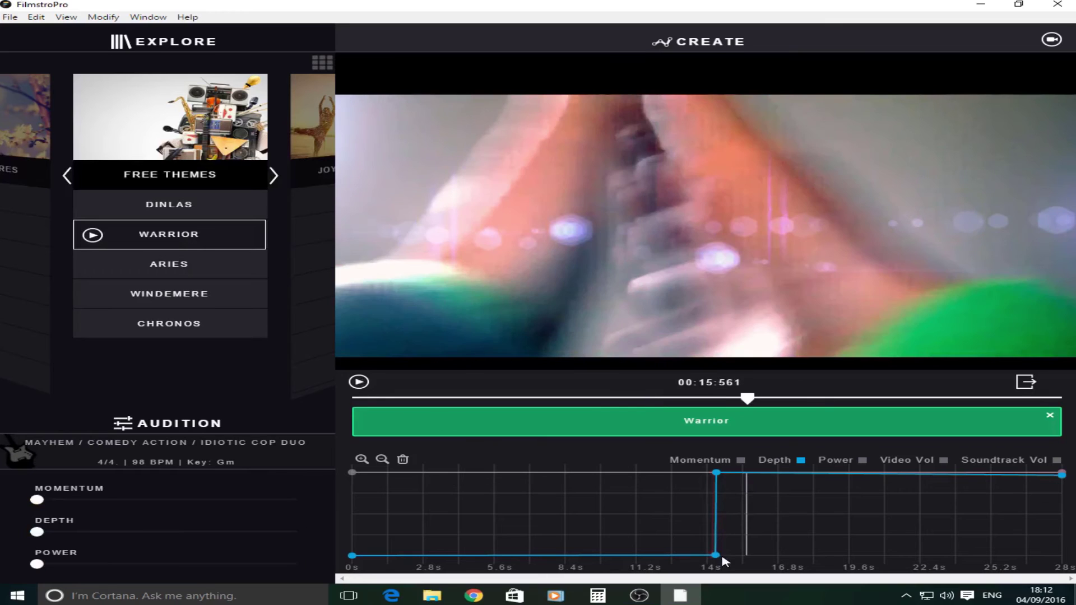
drag(716, 555, 676, 536)
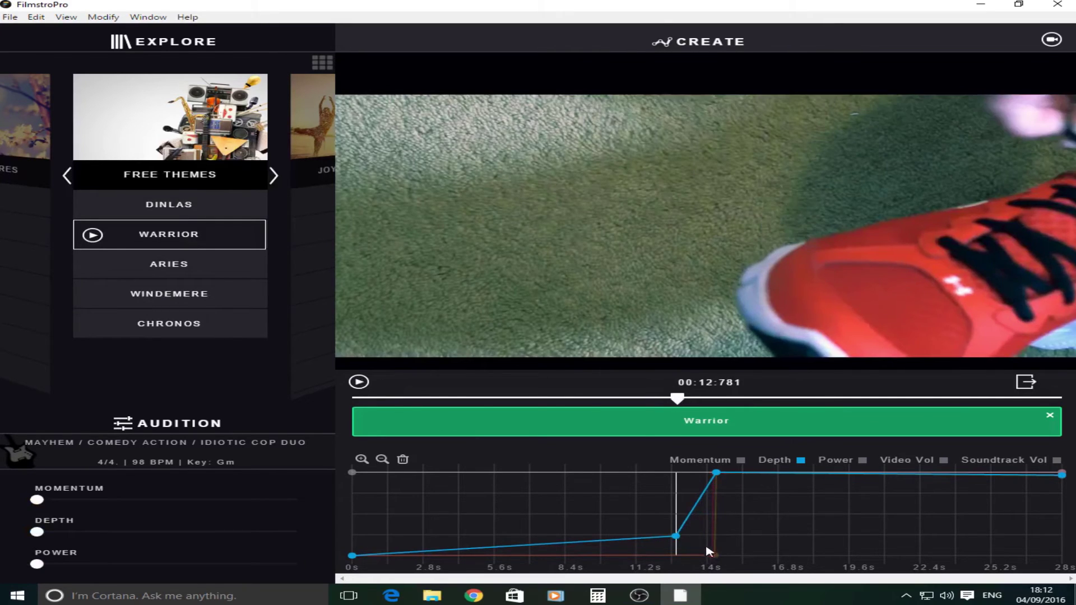
click(707, 555)
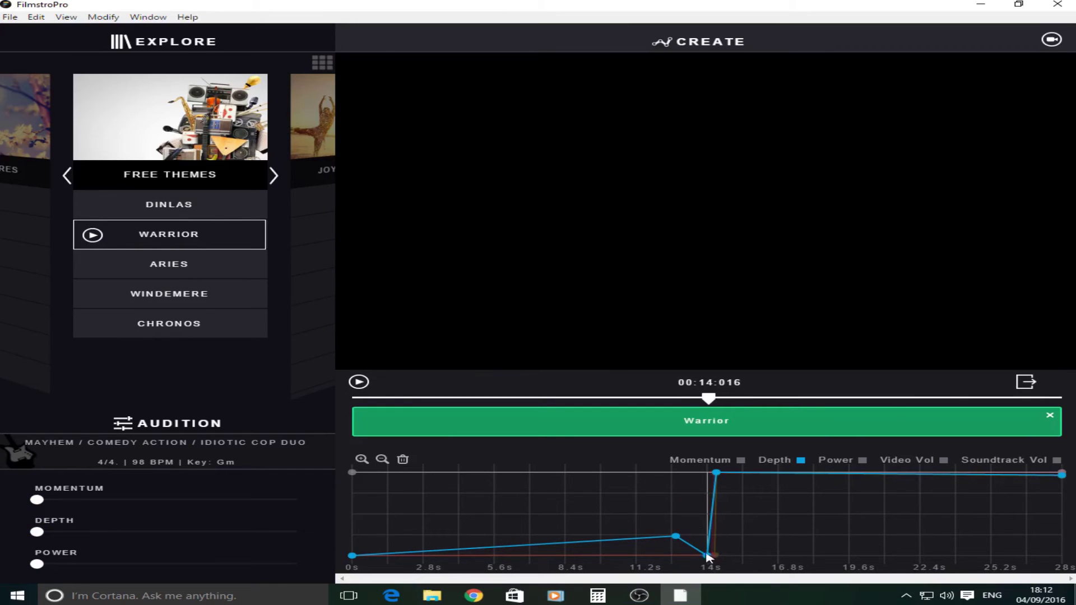
click(34, 16)
click(49, 32)
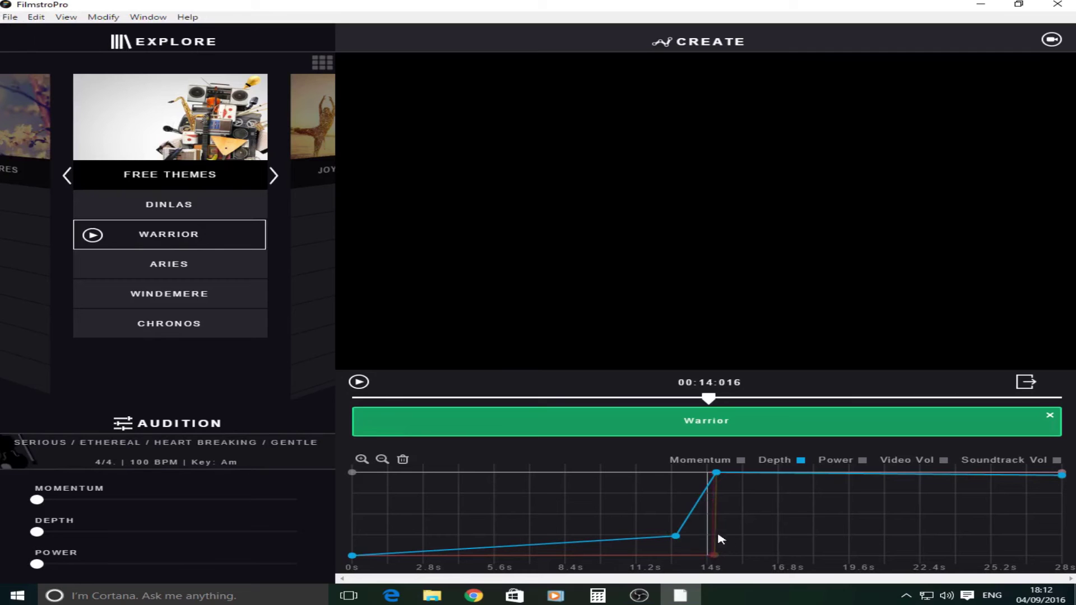
Step: Move the Momentum and Power ramp starts back to about 12.8 s, then rewind to 11.8 s
click(741, 462)
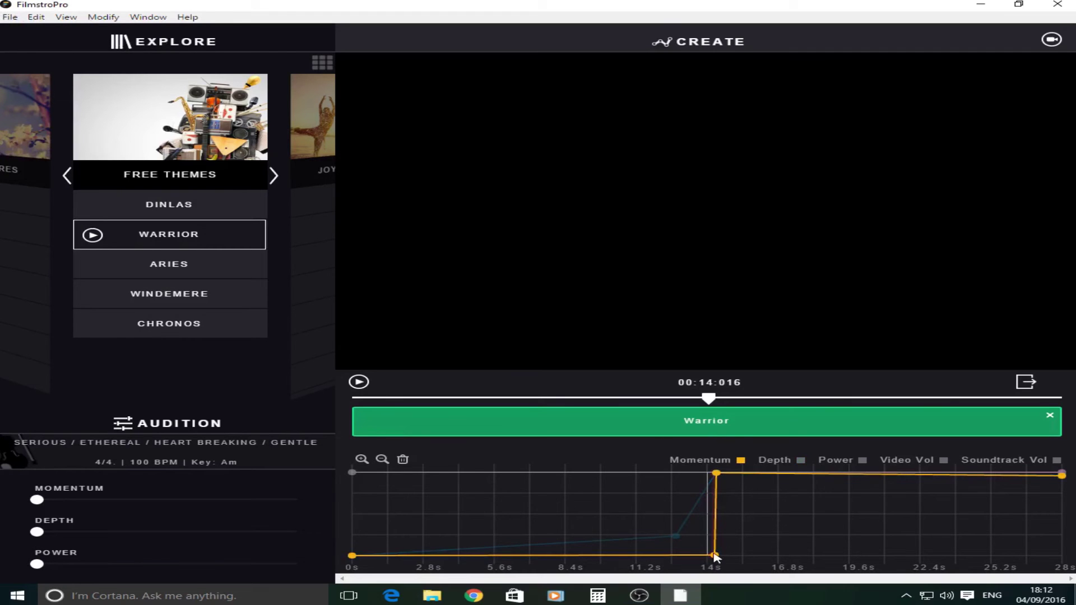
drag(716, 558, 678, 536)
click(863, 461)
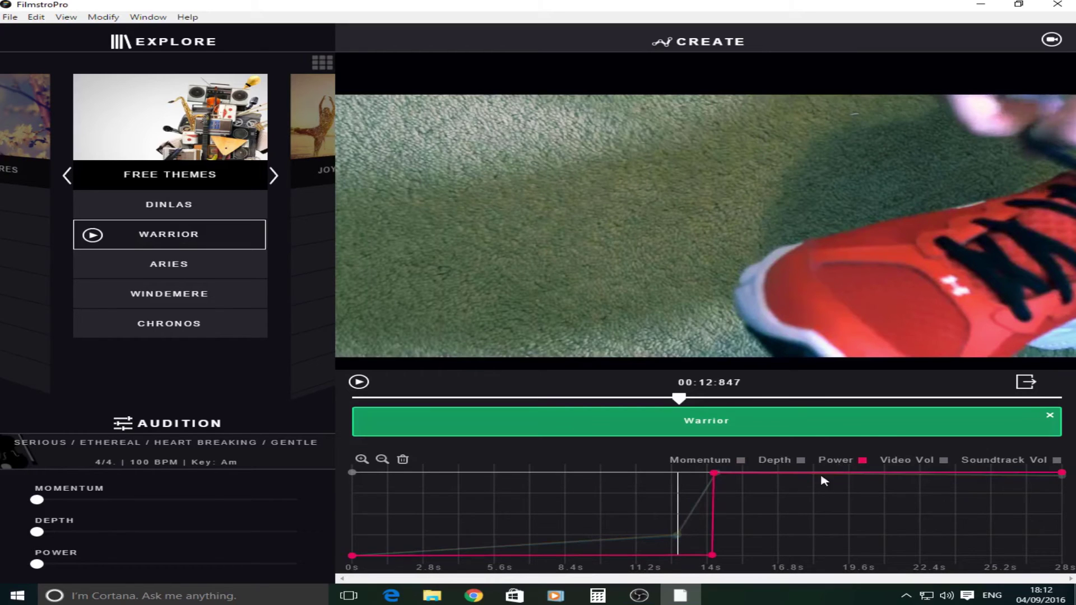
drag(712, 556, 678, 536)
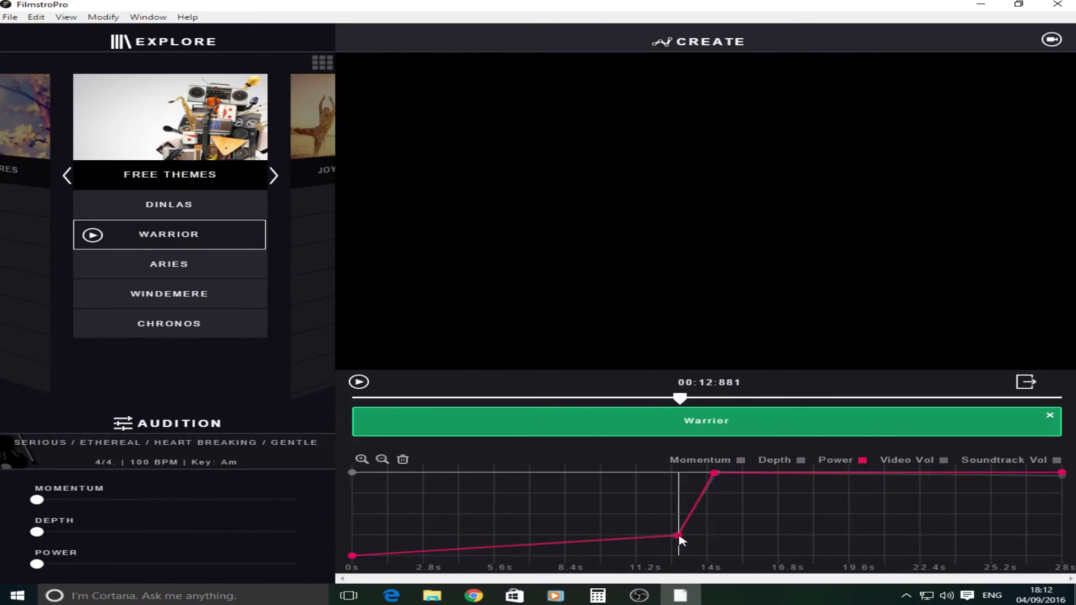
drag(683, 412, 651, 399)
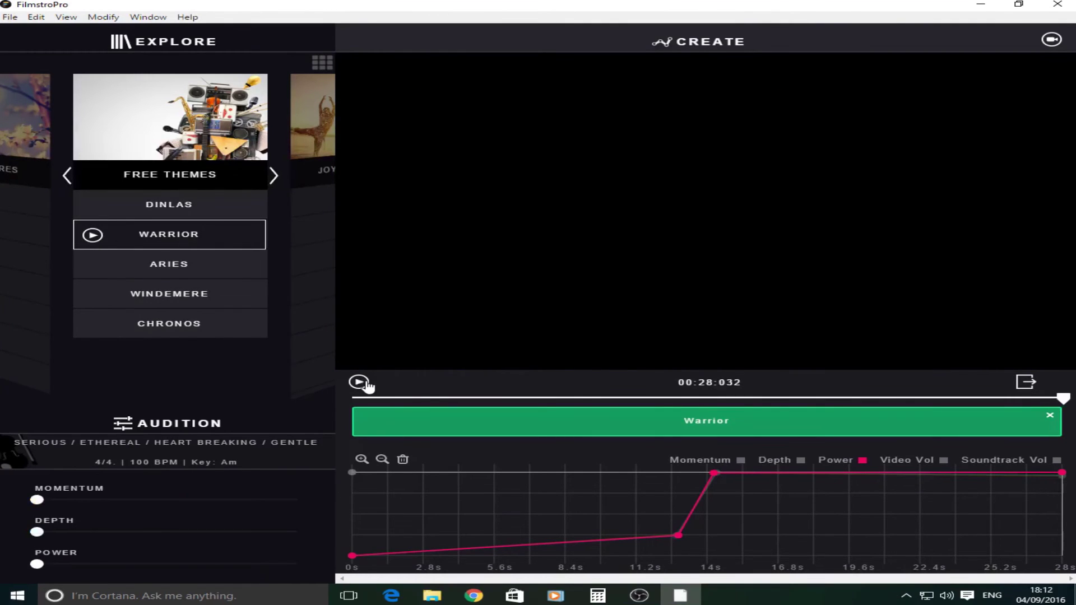
Step: Export the soundtrack as Sound file type to the Desktop, named 'Sound track'
click(1026, 386)
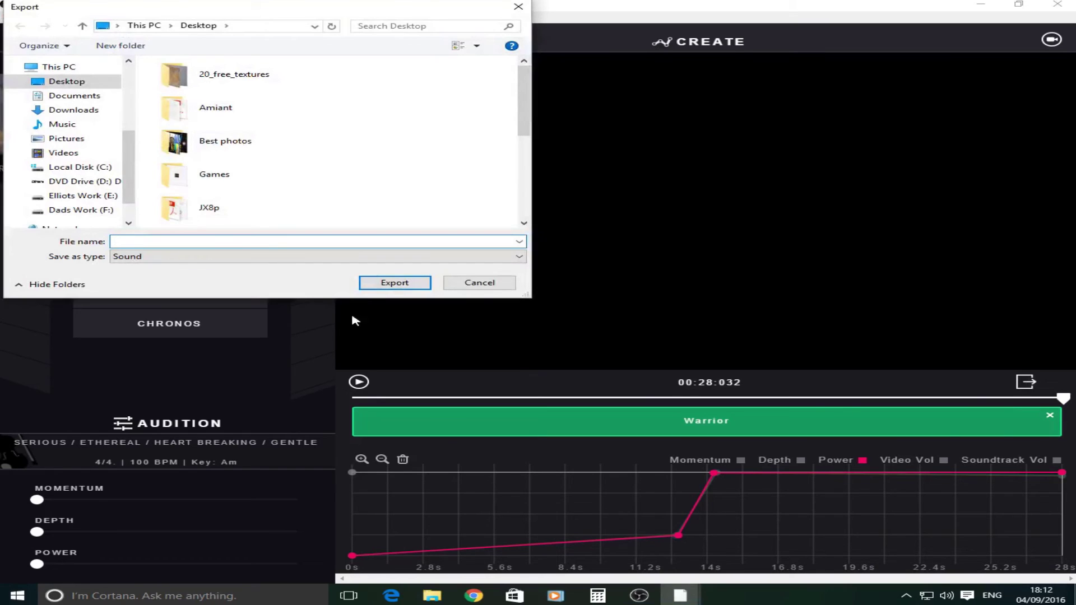
click(185, 257)
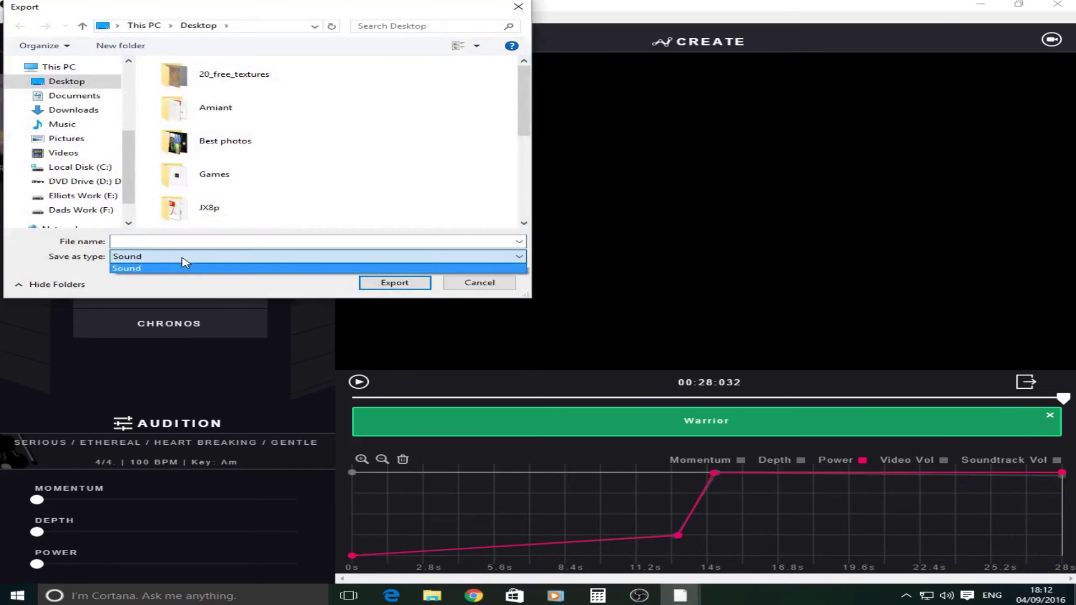
click(187, 256)
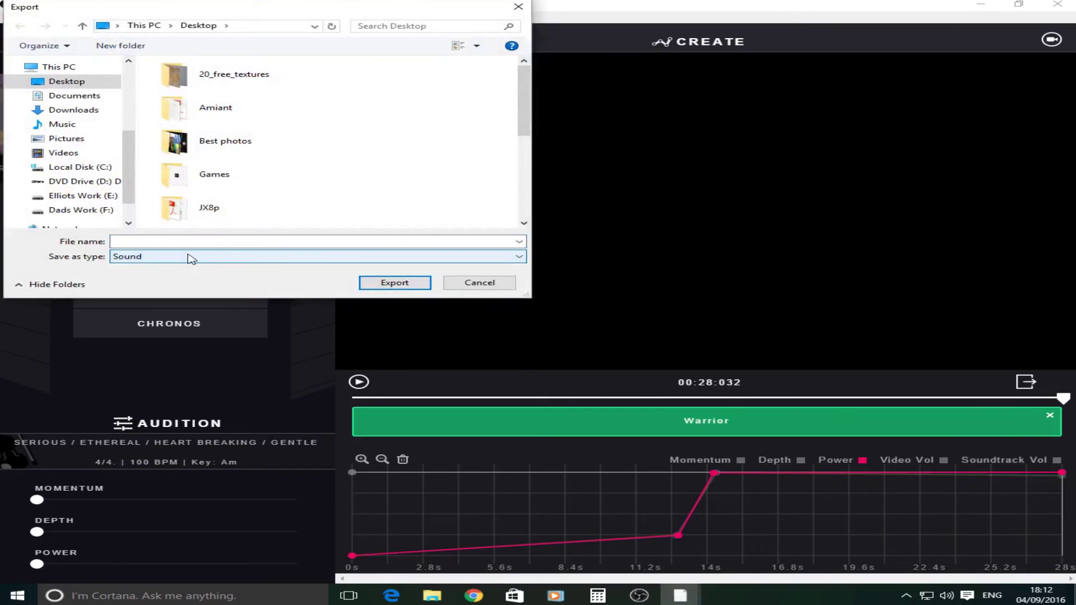
click(58, 67)
click(65, 81)
click(151, 242)
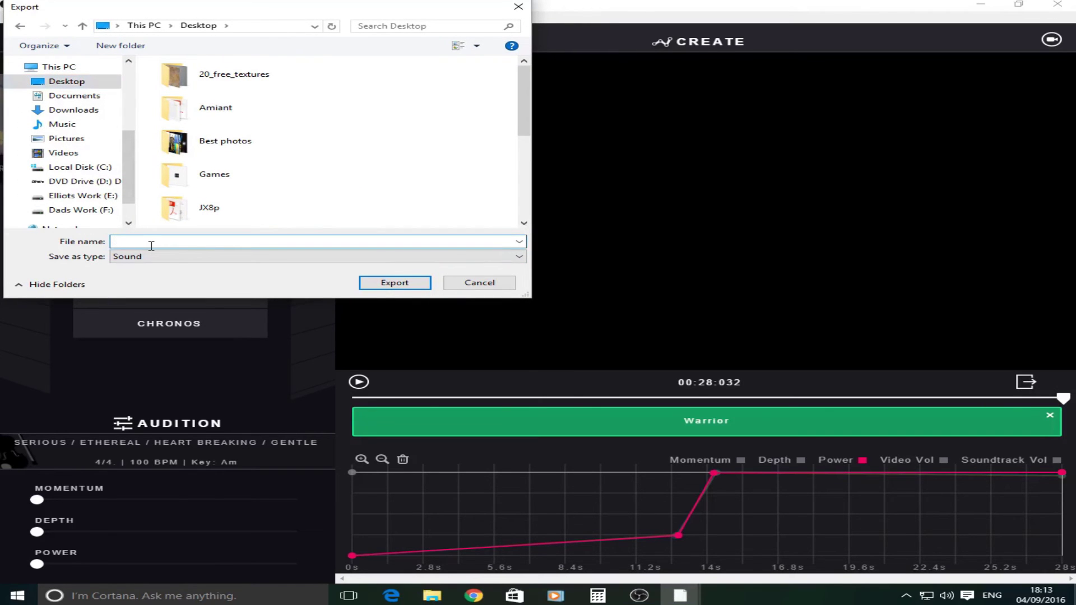
text(Sound track)
click(392, 282)
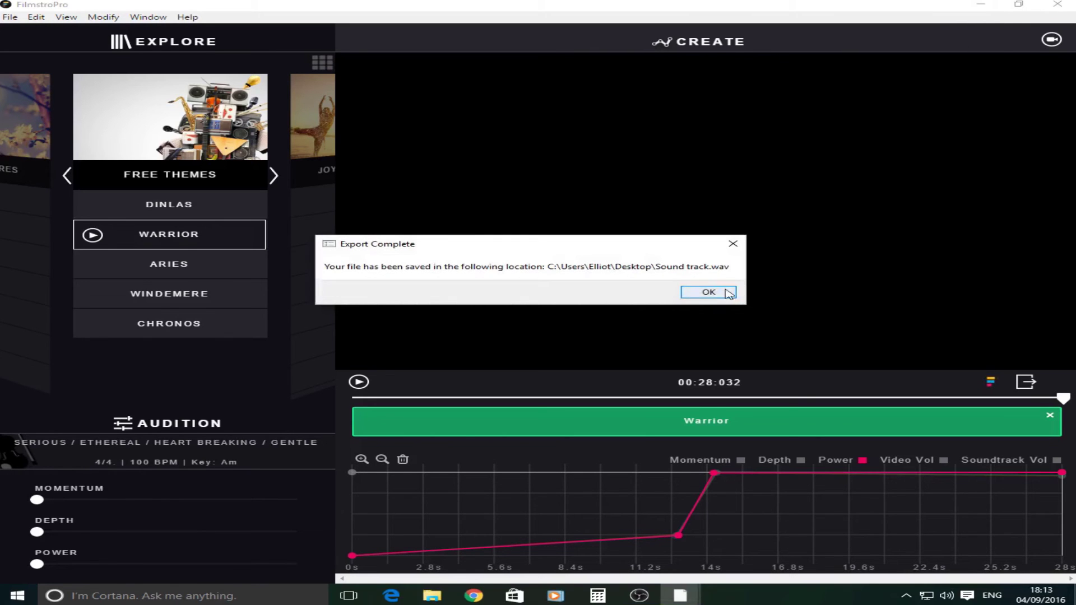
Step: Dismiss the export message and open the exported Sound track from the Desktop
click(709, 291)
click(1045, 4)
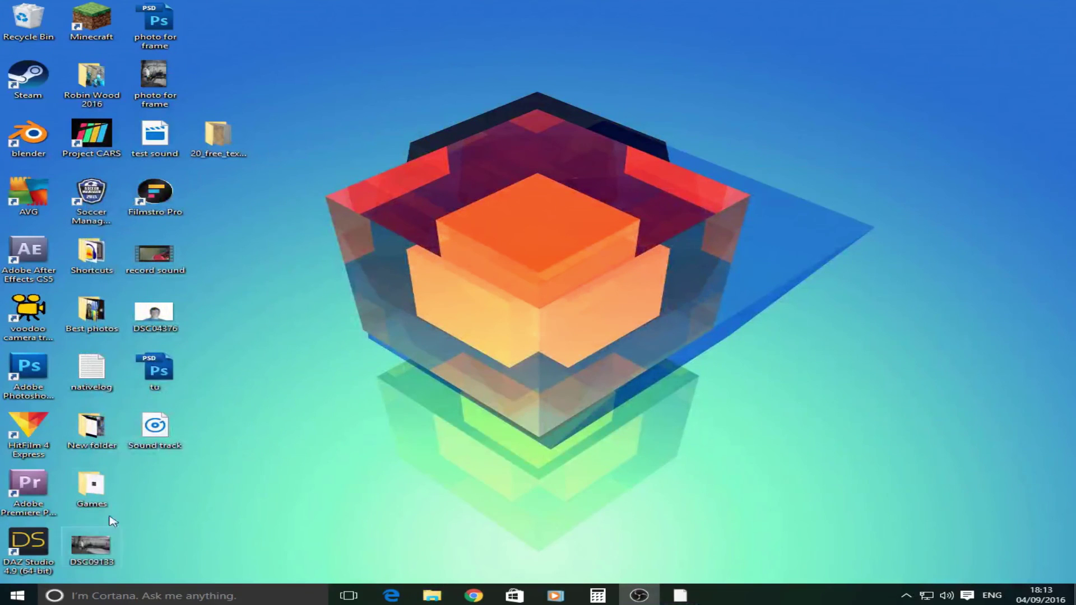
double_click(160, 428)
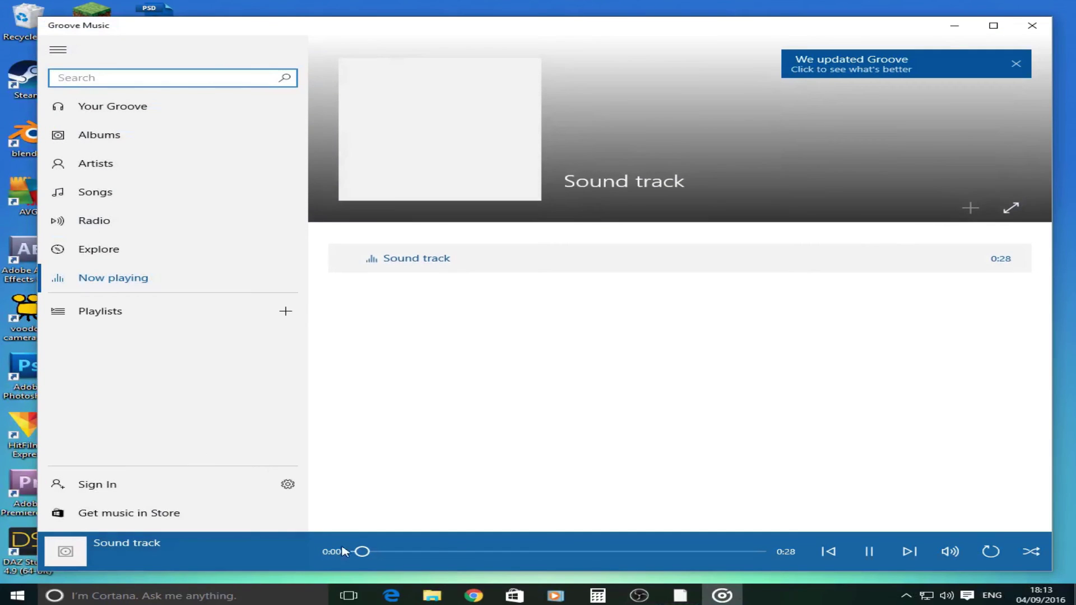
Step: Skip through the track at 0:08, 0:14, 0:18 and 0:22 to the end, then close Groove Music
click(476, 551)
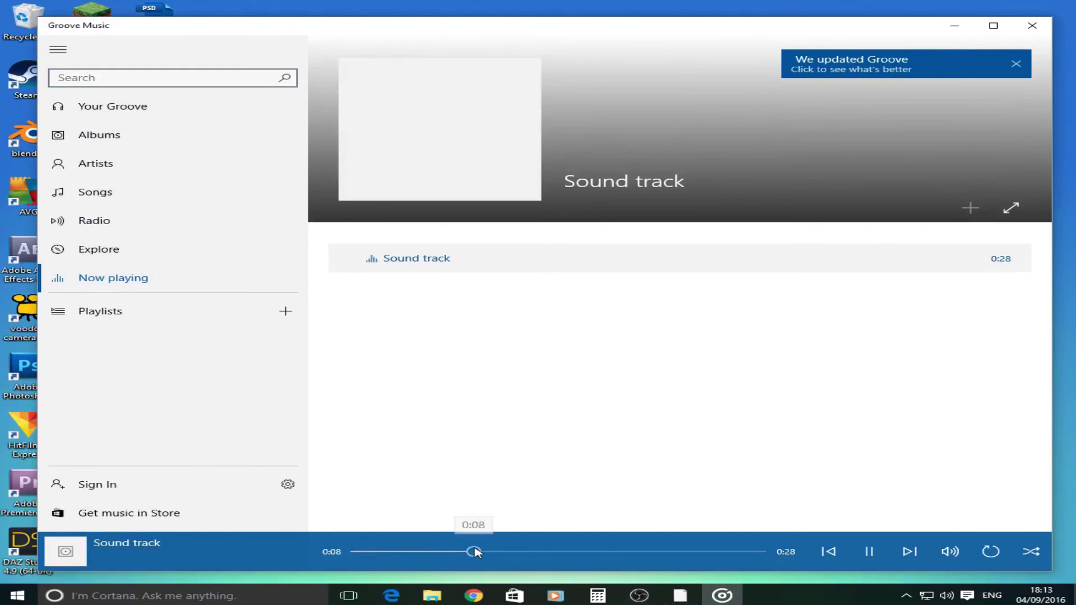
click(564, 552)
click(627, 554)
click(694, 555)
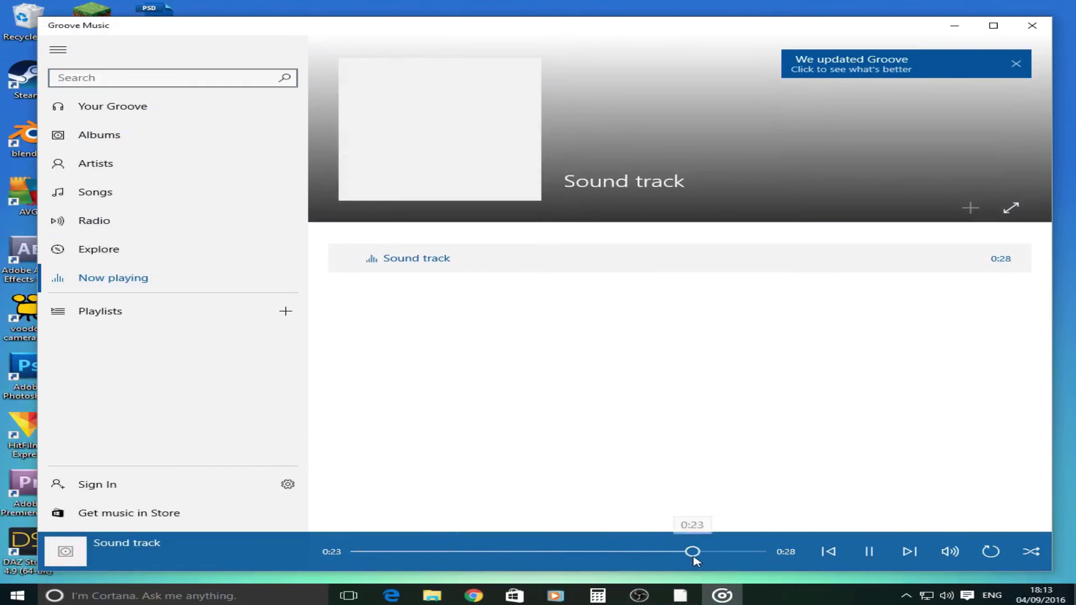
click(750, 553)
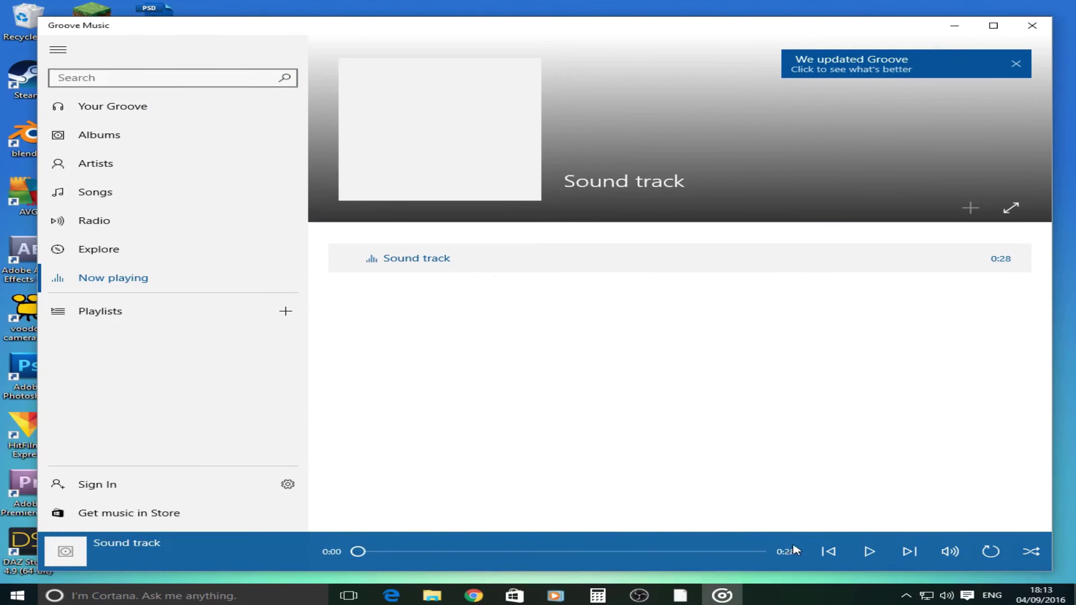
click(1032, 25)
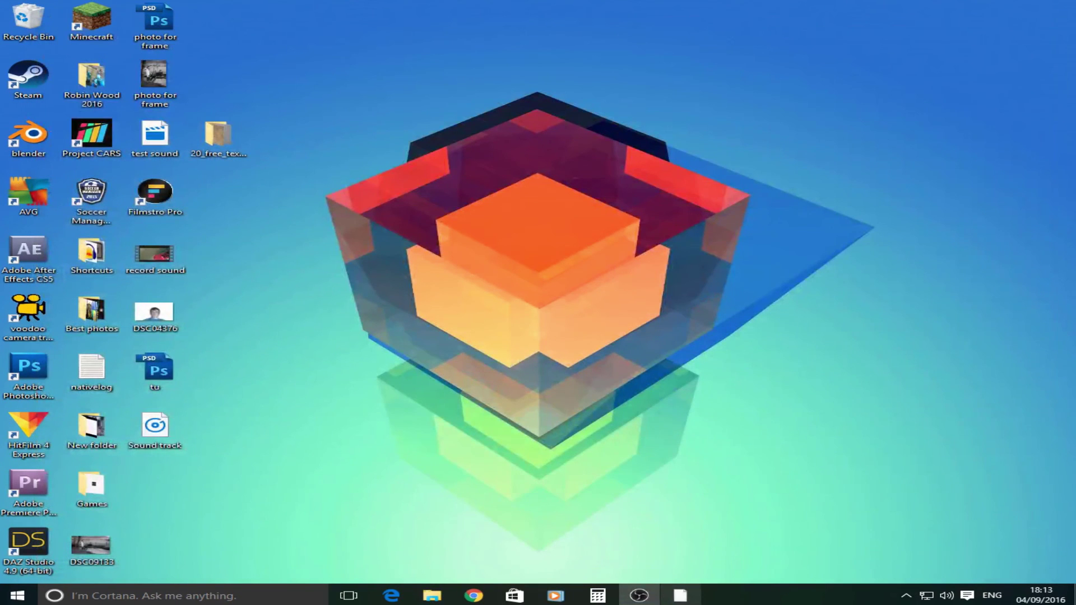
Step: Bring FilmstroPro back to the front and show the overview of all theme genres
mouse_move(639, 595)
click(678, 537)
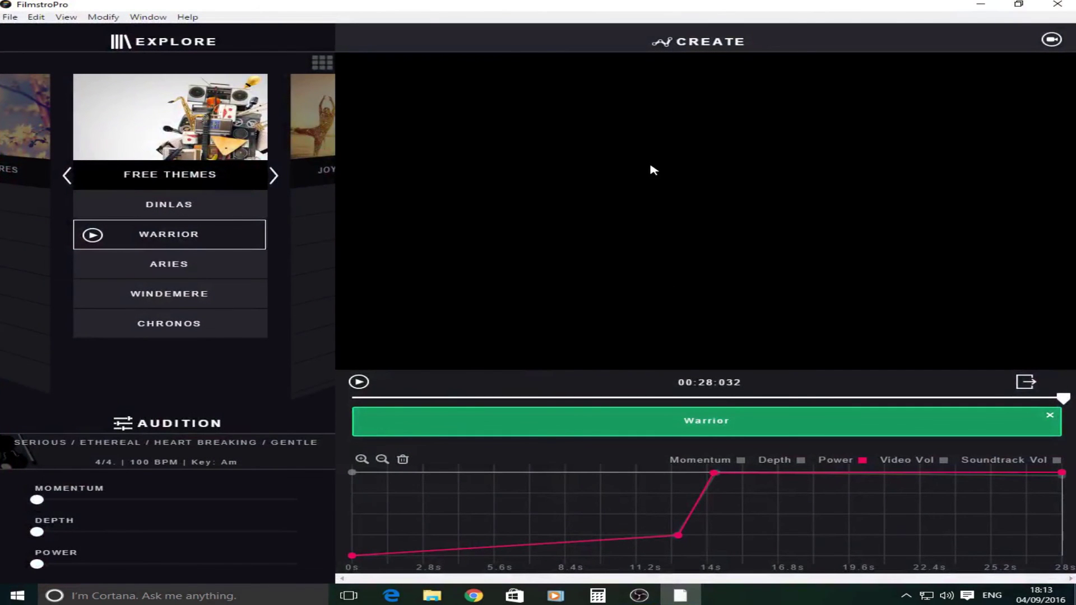
click(323, 64)
click(324, 62)
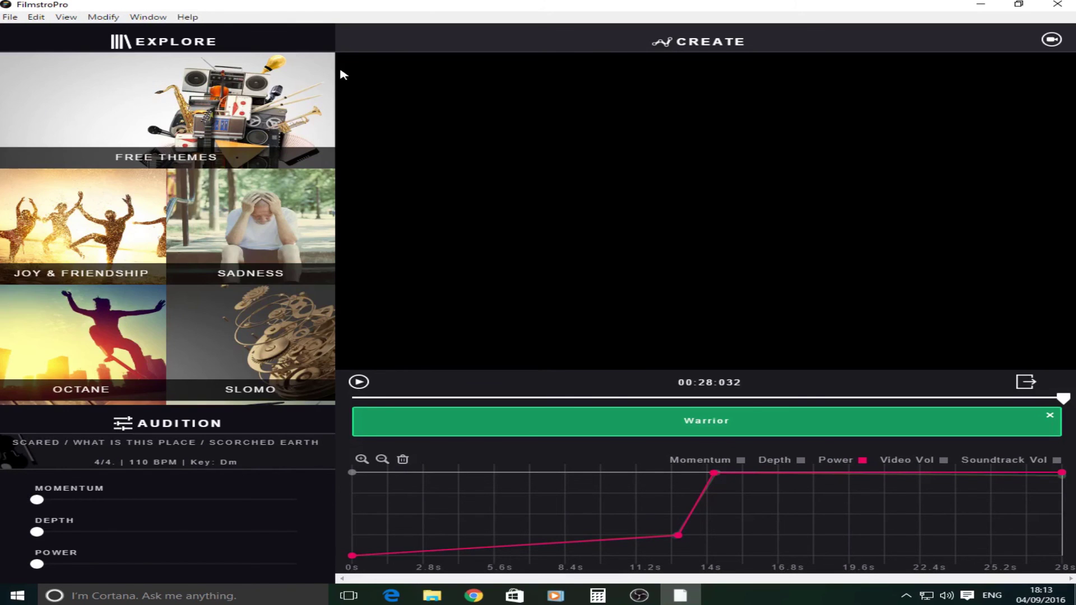
scroll(187, 180, down, 10)
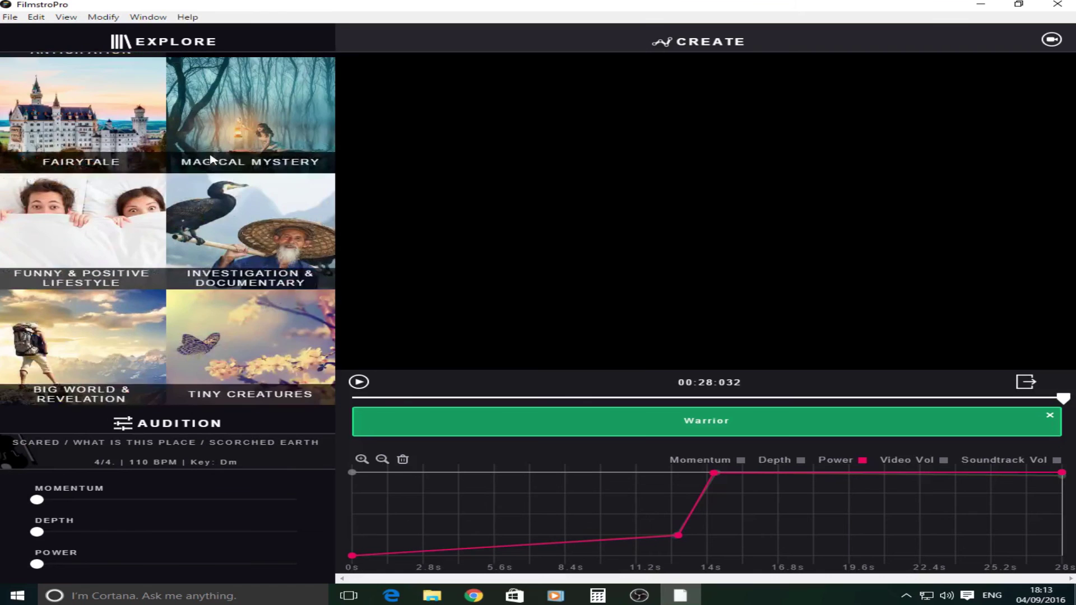
scroll(212, 160, up, 10)
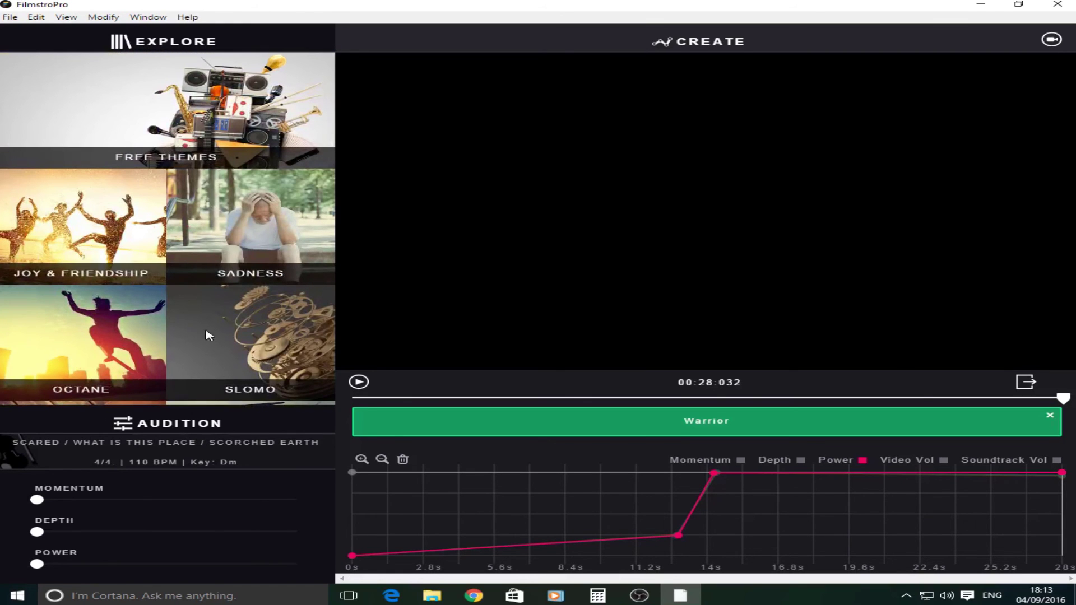
Step: Audition the Slomo genre's Atlas track with Depth and Momentum at maximum and Power at minimum
click(252, 334)
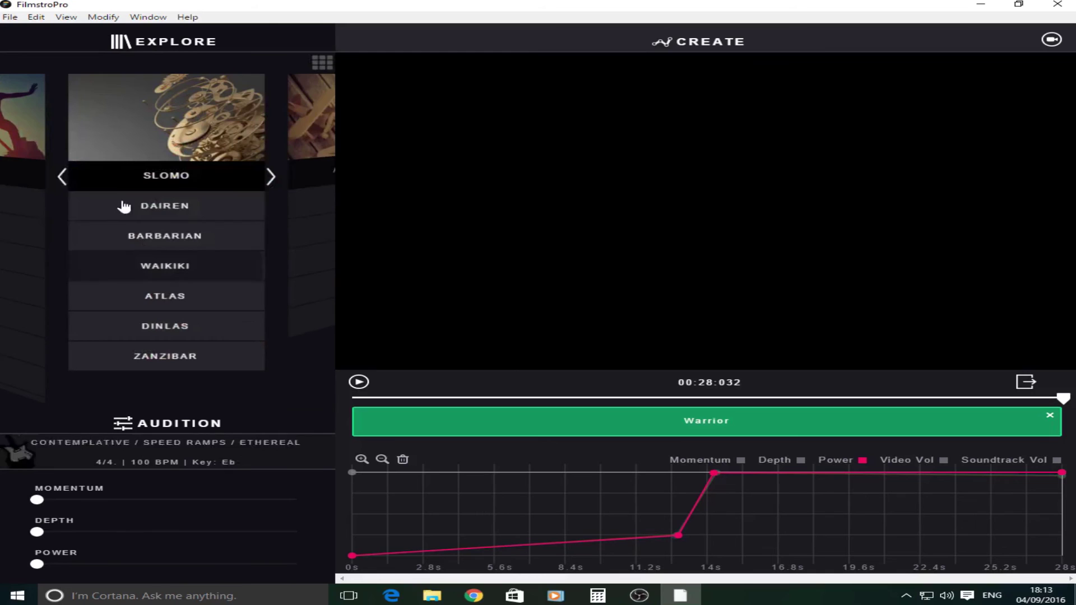
click(88, 297)
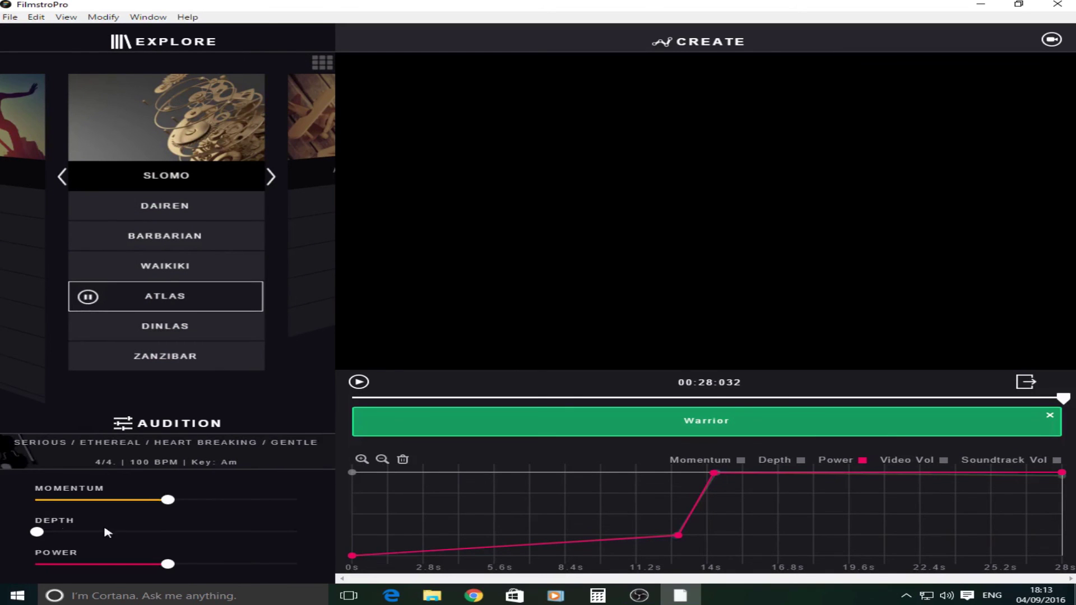
drag(37, 532, 305, 532)
drag(168, 500, 405, 509)
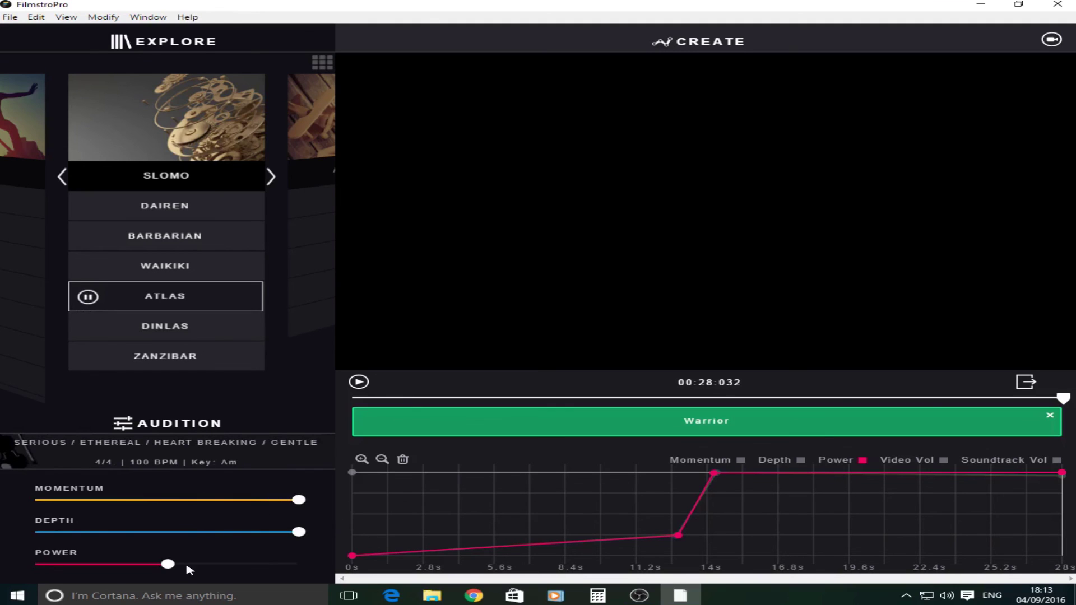
drag(168, 565, 392, 564)
drag(299, 565, 1, 557)
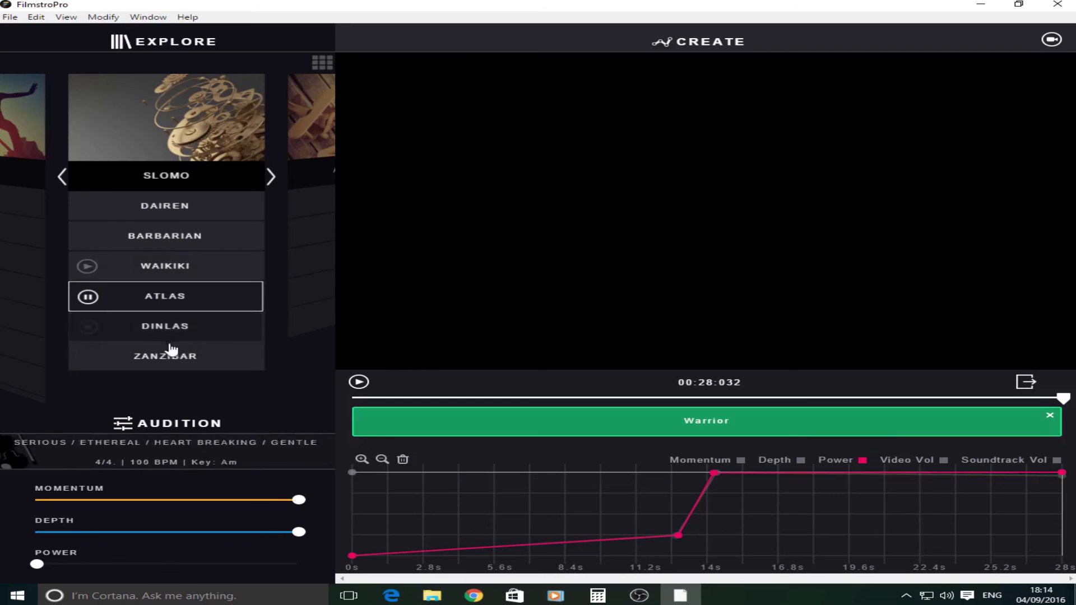
Step: Browse through the genres, from Conflict & Action to Tiny Creatures, and back to Free Themes
click(272, 177)
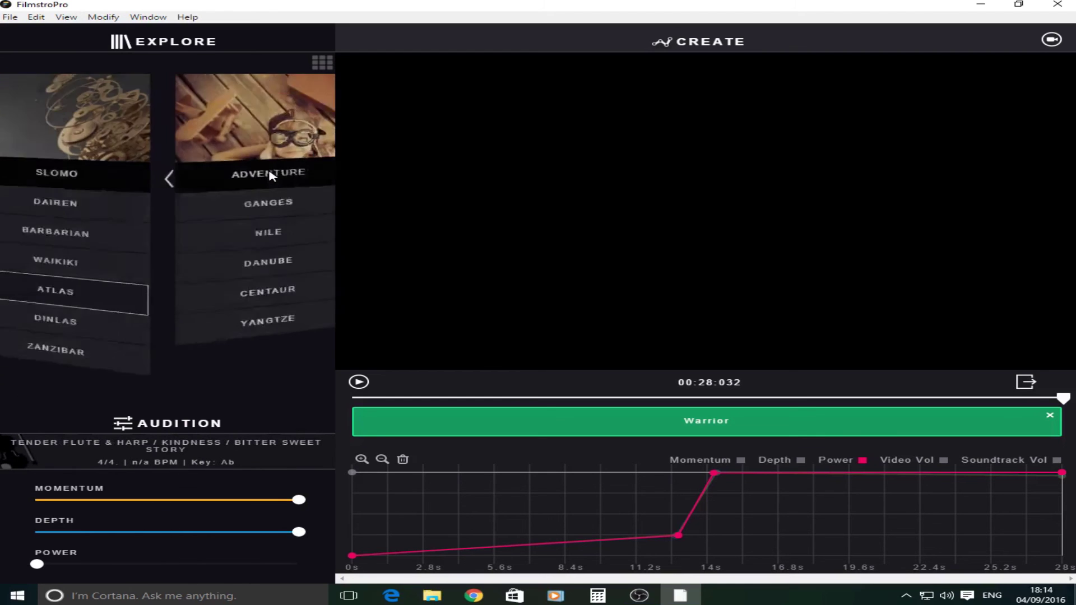
click(273, 177)
click(272, 177)
click(272, 176)
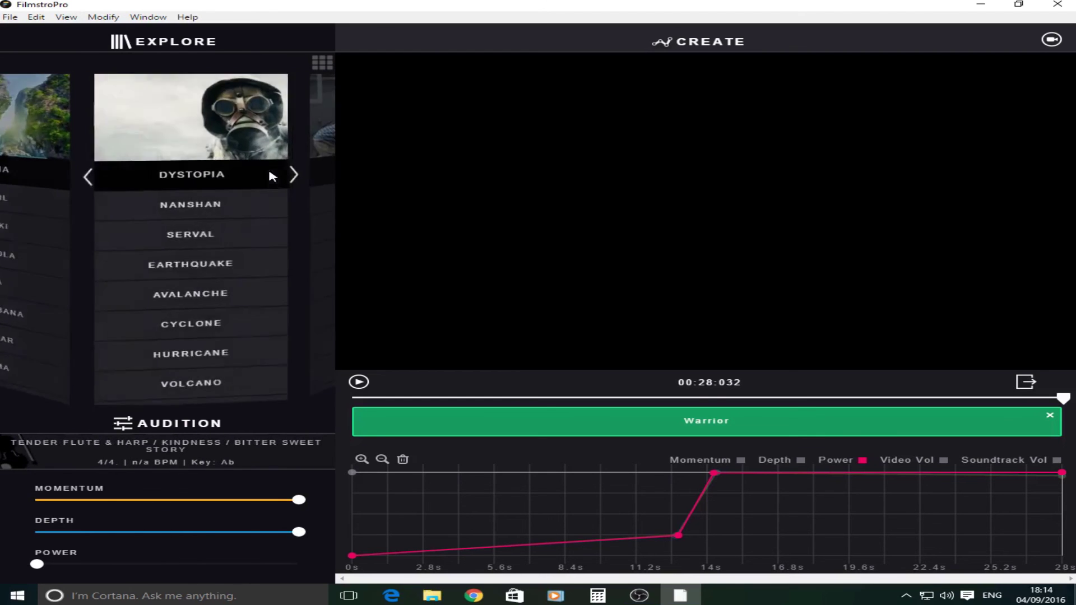
click(272, 177)
click(271, 177)
click(272, 176)
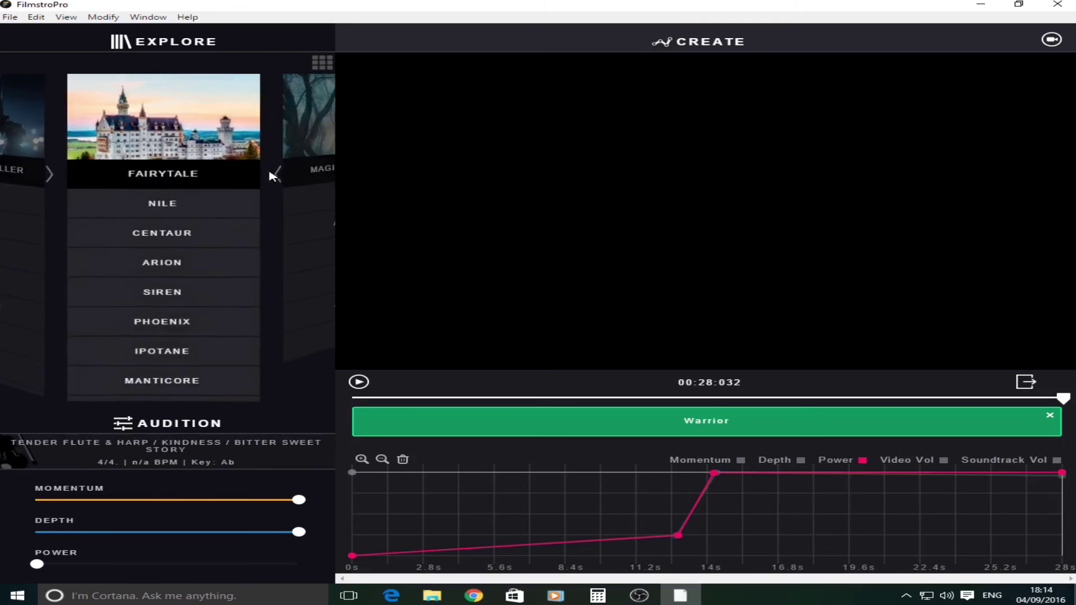
click(272, 177)
click(272, 176)
click(272, 177)
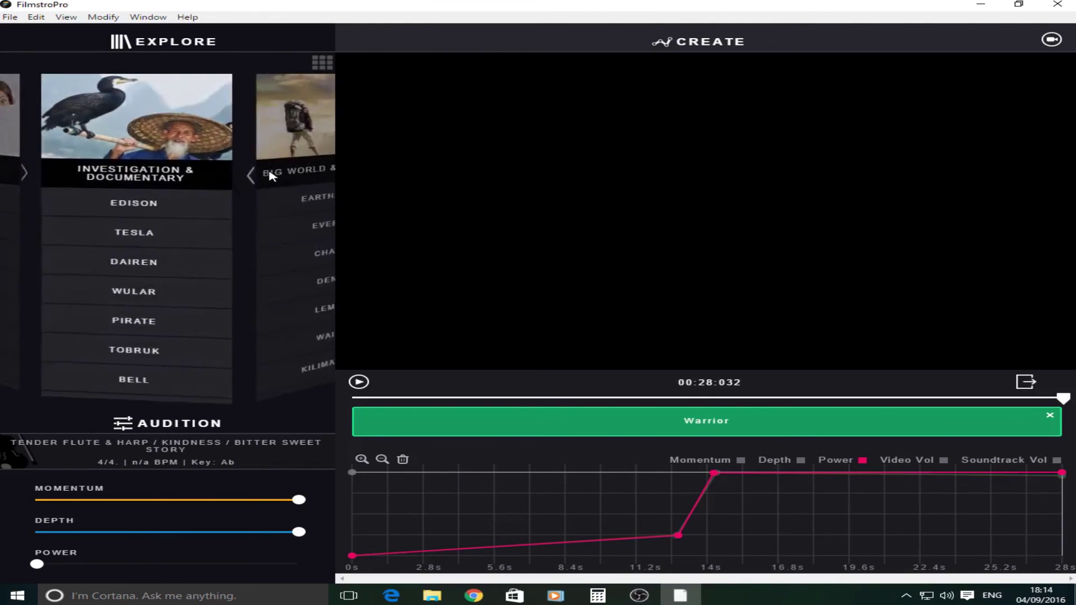
click(273, 176)
click(273, 177)
click(272, 176)
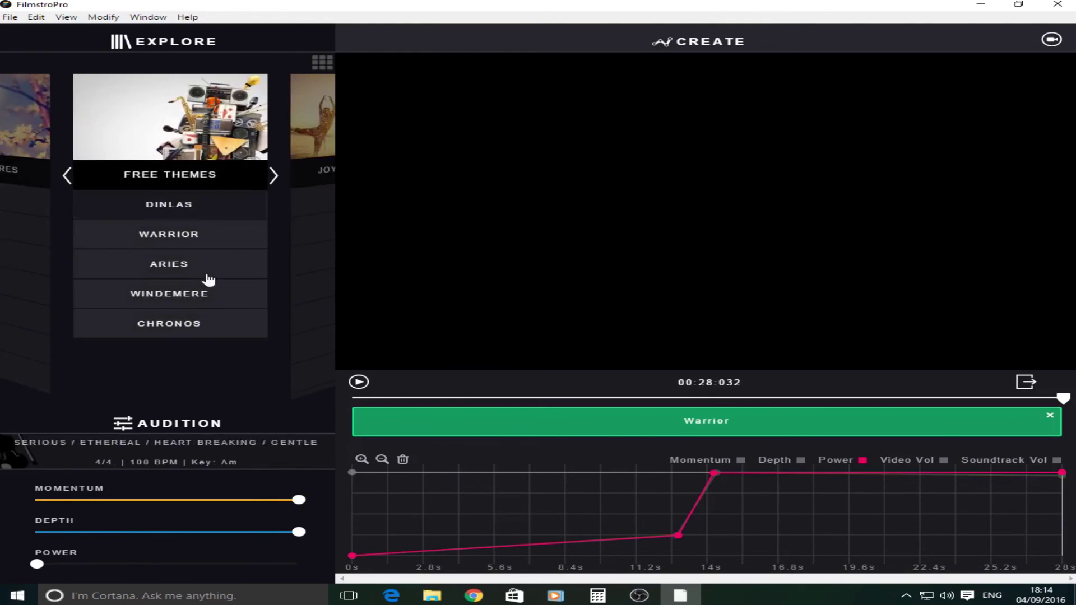